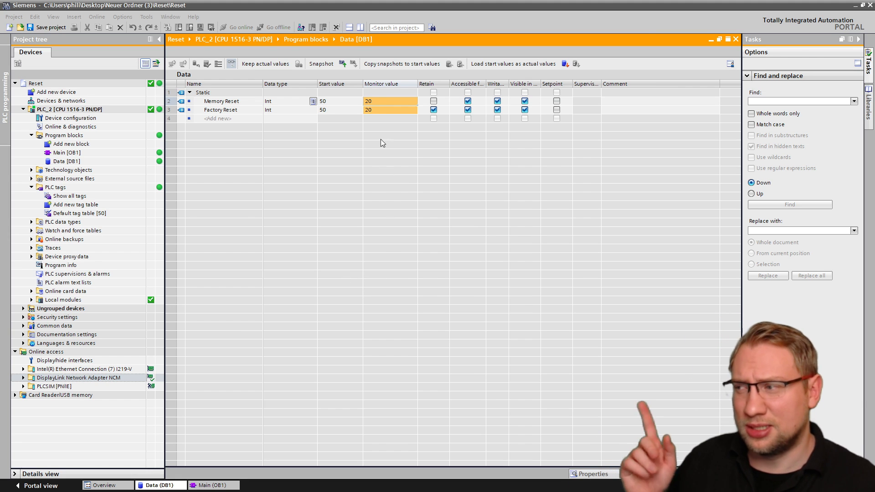
Inspect Memory Reset's monitored value of 20, then switch to Main [OB1] and back to Data [DB1].
{"action": "left_click", "coordinate": [377, 102]}
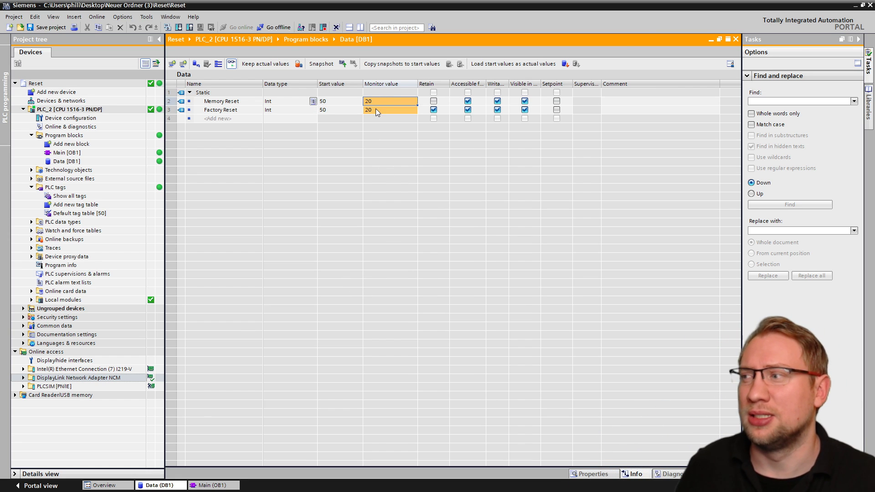
{"action": "left_click", "coordinate": [226, 105]}
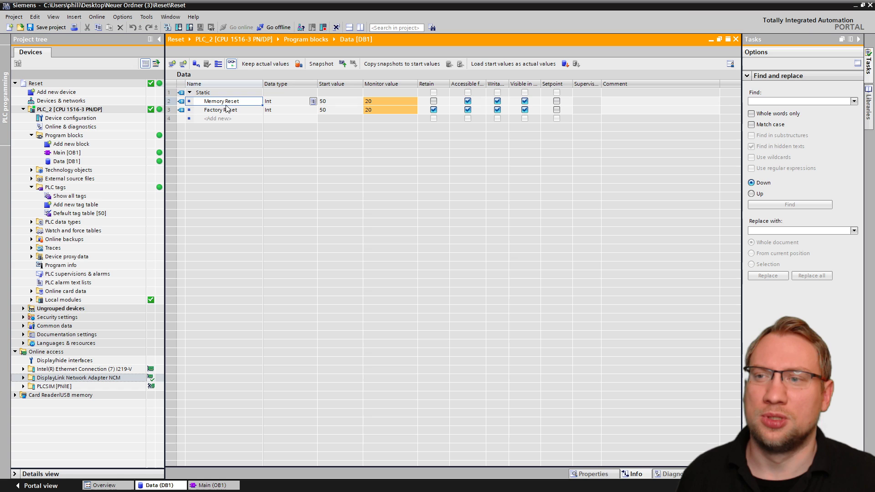
{"action": "left_click", "coordinate": [63, 153]}
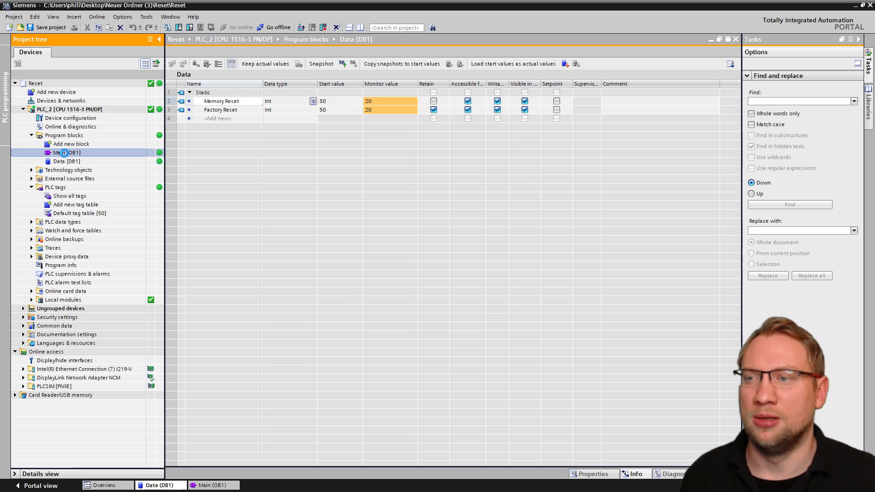
{"action": "double_click", "coordinate": [63, 152]}
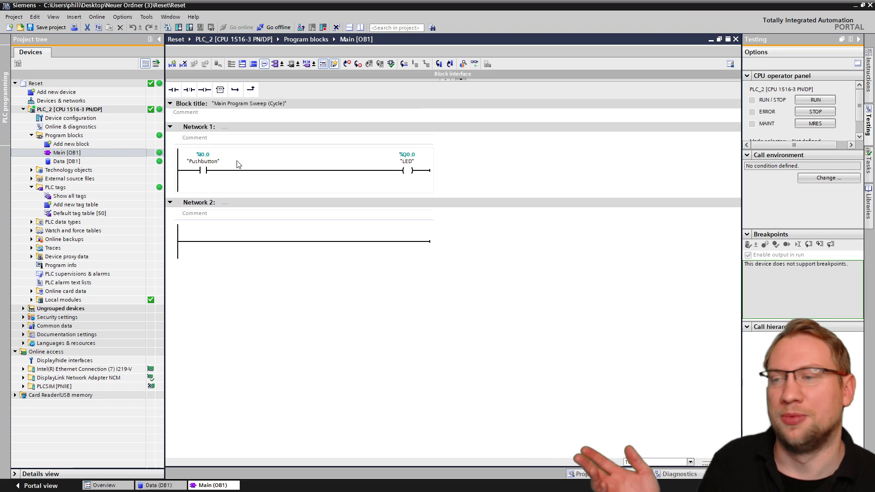
{"action": "double_click", "coordinate": [66, 162]}
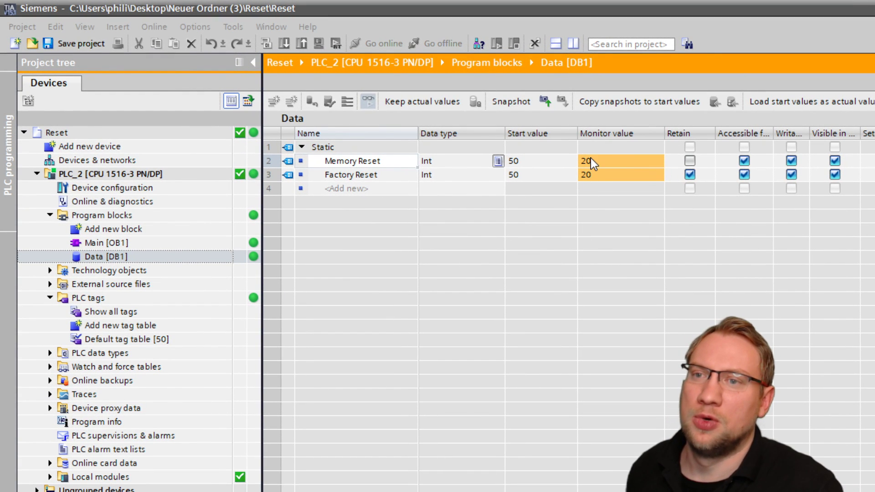
Compare Factory Reset's monitored value and both tags' start values of 50 while the PLC resets.
{"action": "left_click", "coordinate": [593, 173]}
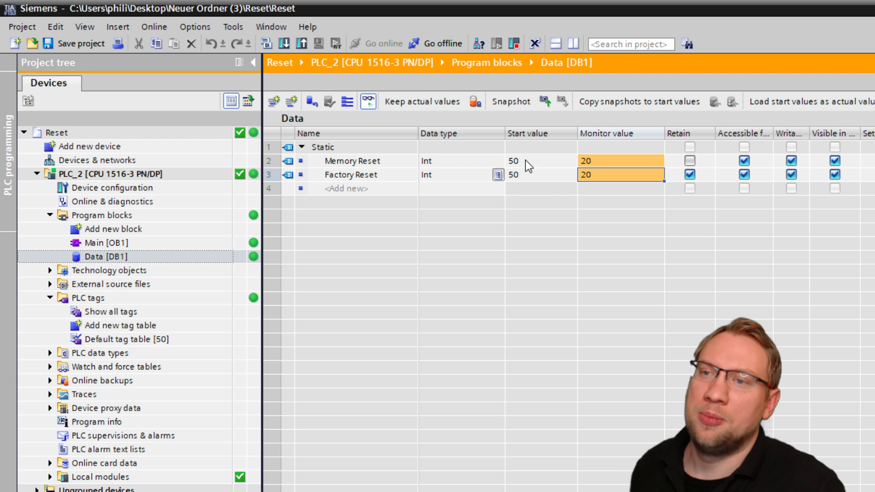
{"action": "left_click_drag", "start_coordinate": [523, 176], "coordinate": [524, 162]}
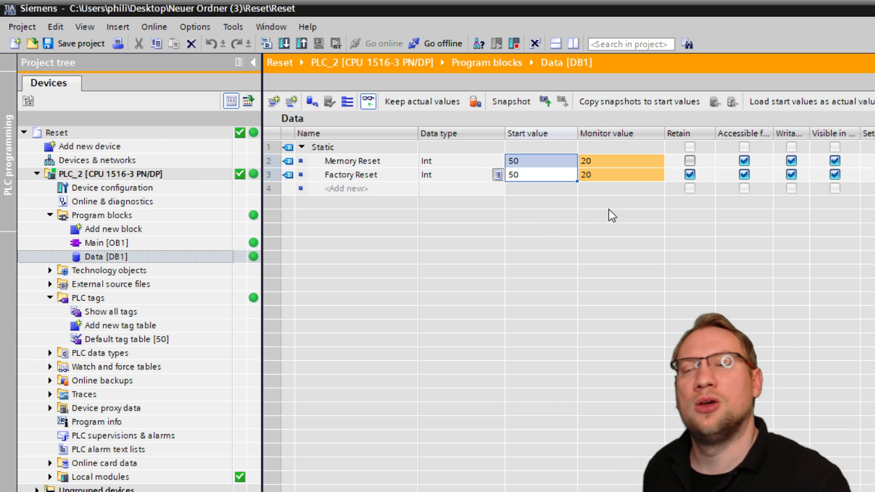
{"action": "left_click", "coordinate": [269, 176]}
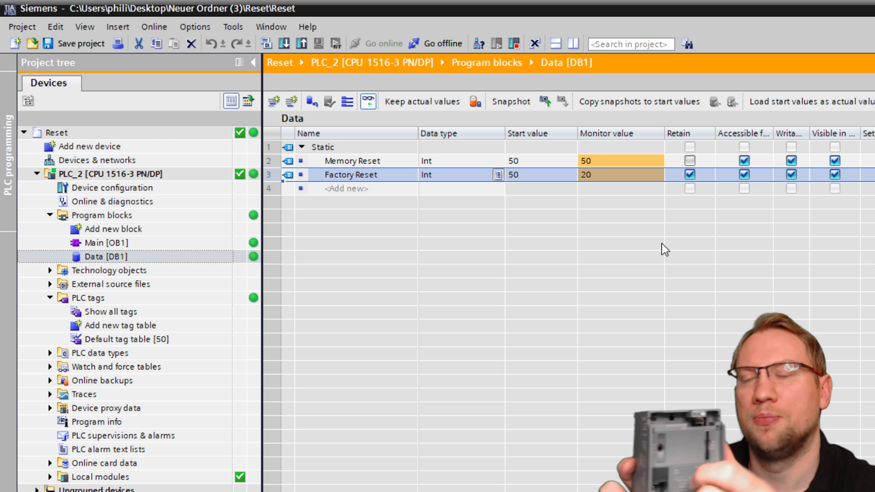
{"action": "left_click", "coordinate": [266, 162]}
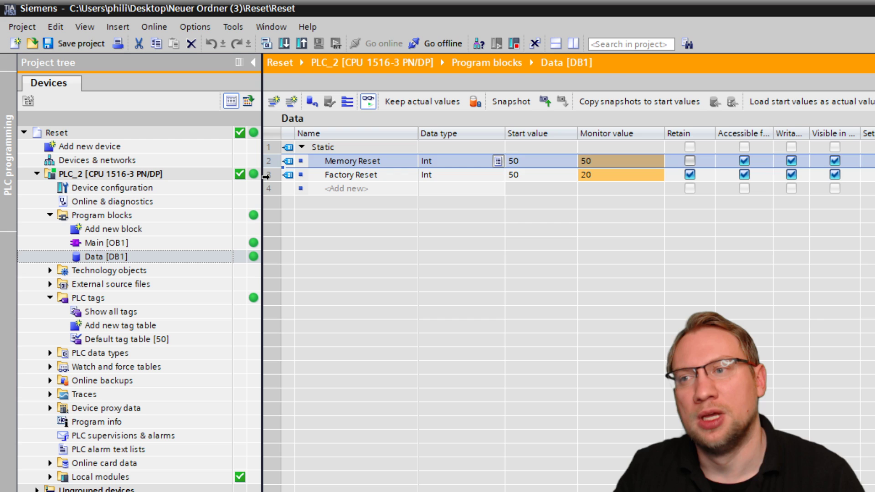
{"action": "left_click", "coordinate": [269, 174]}
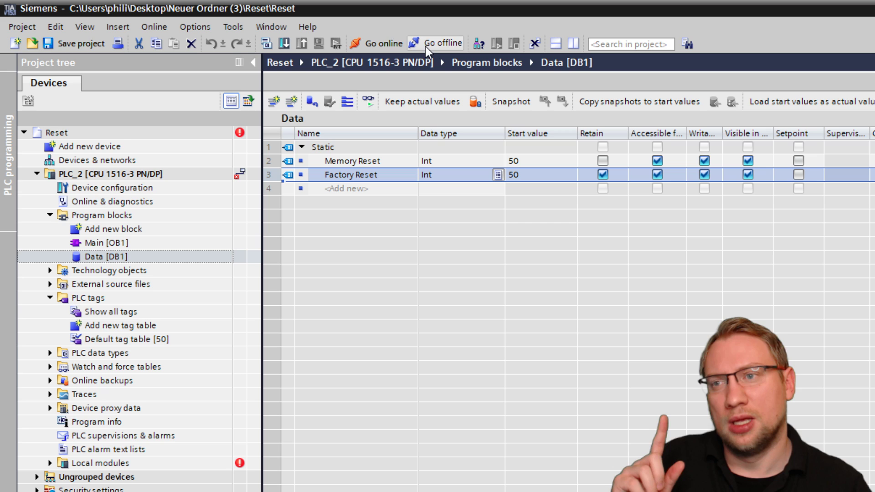
Go online to PLC_2 from the toolbar.
{"action": "left_click", "coordinate": [384, 43]}
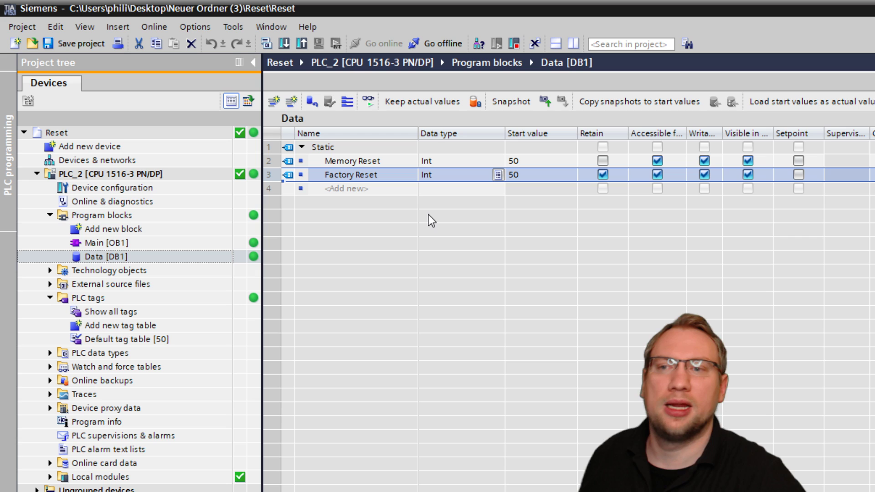
Monitor Data [DB1] live and check Factory Reset's monitored value against its start value of 50.
{"action": "left_click", "coordinate": [367, 102]}
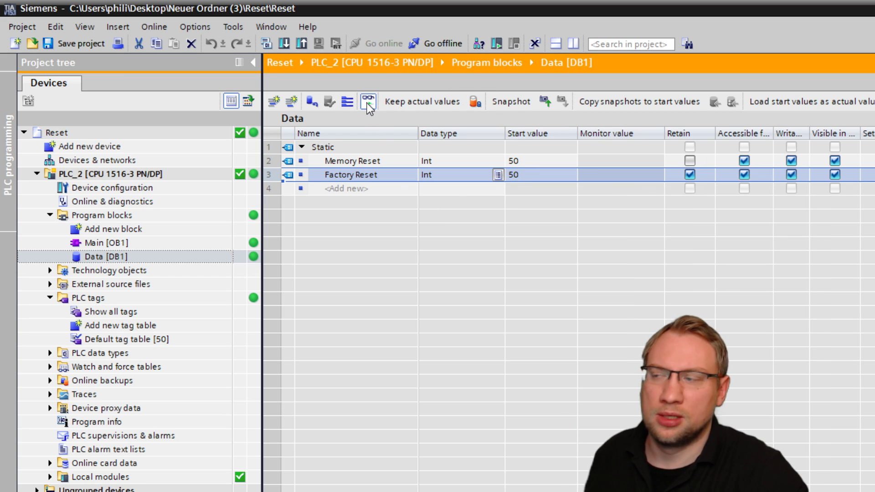
{"action": "left_click", "coordinate": [594, 176]}
{"action": "left_click", "coordinate": [548, 177]}
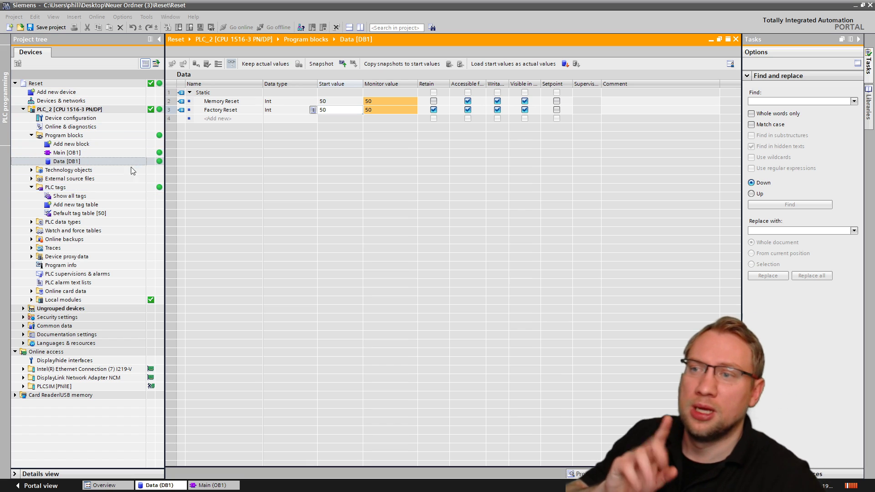
Open the Main [OB1] ladder, widen the CPU testing panel, and turn monitoring off with Ctrl+M.
{"action": "left_click", "coordinate": [86, 145]}
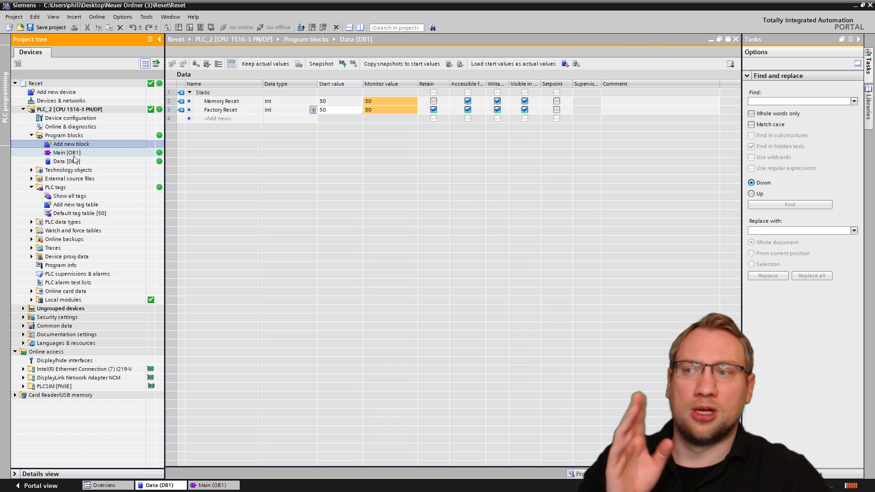
{"action": "left_click", "coordinate": [78, 152]}
{"action": "double_click", "coordinate": [77, 153]}
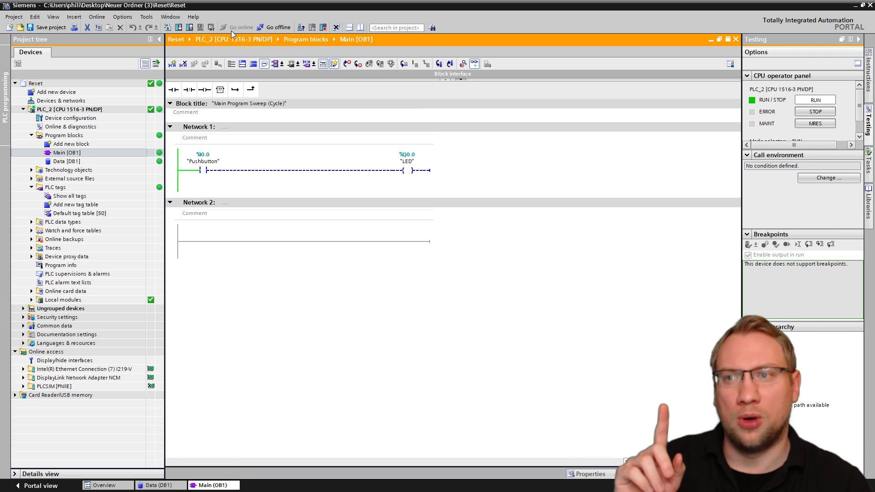
{"action": "left_click_drag", "start_coordinate": [741, 127], "coordinate": [688, 130]}
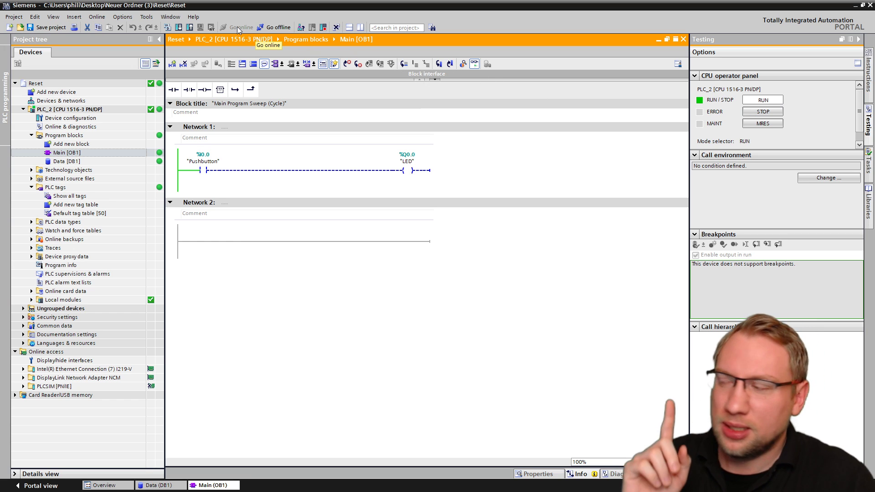
{"action": "key", "text": "ctrl+m"}
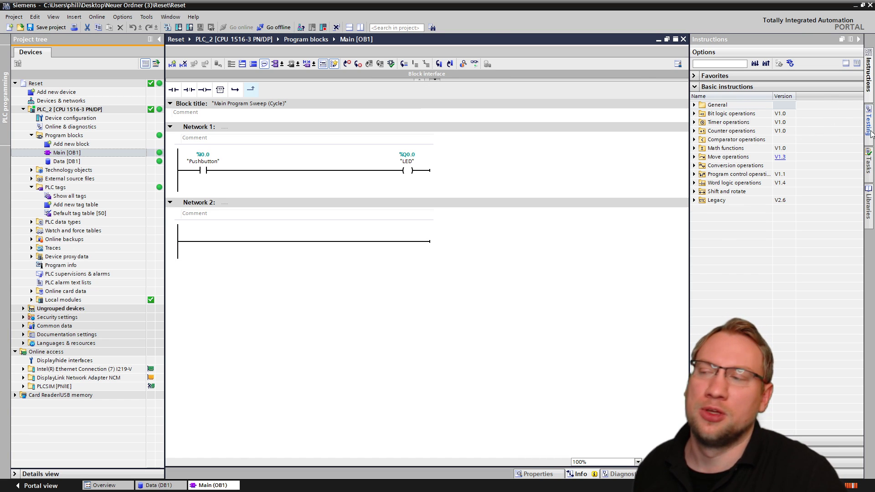
Switch the PLC_2 CPU to STOP from the operator panel.
{"action": "left_click", "coordinate": [871, 132]}
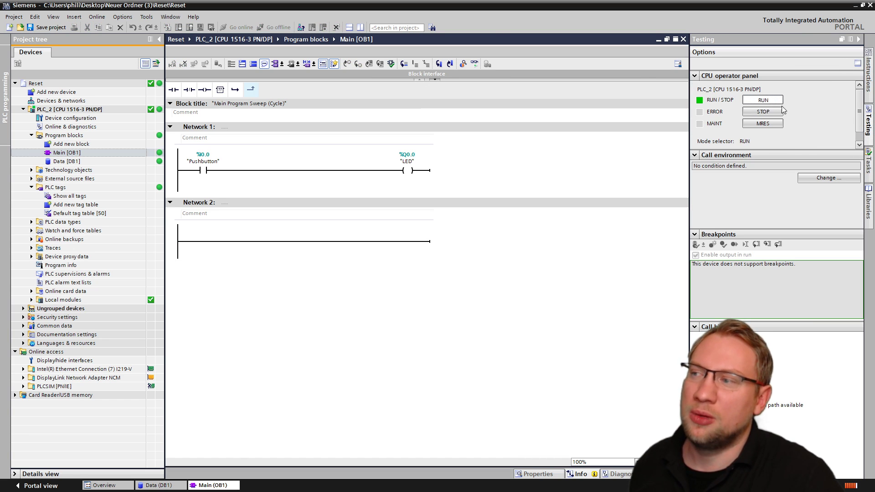
{"action": "left_click", "coordinate": [761, 111]}
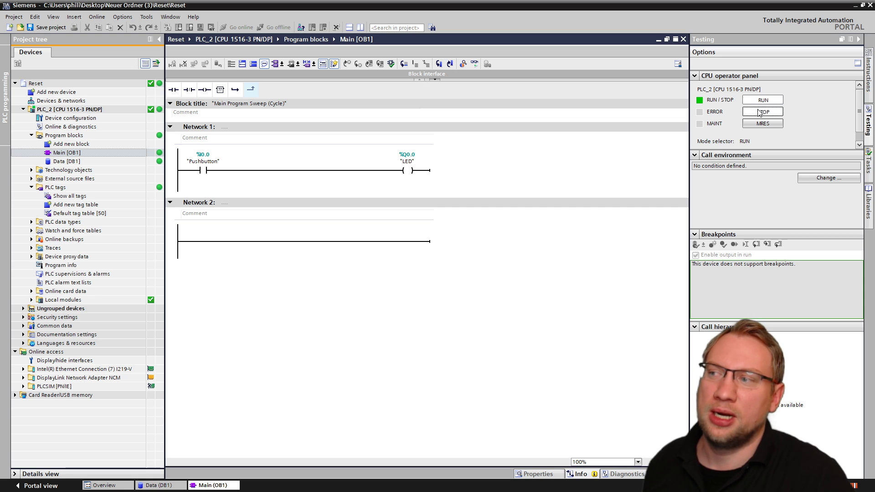
{"action": "left_click", "coordinate": [463, 267]}
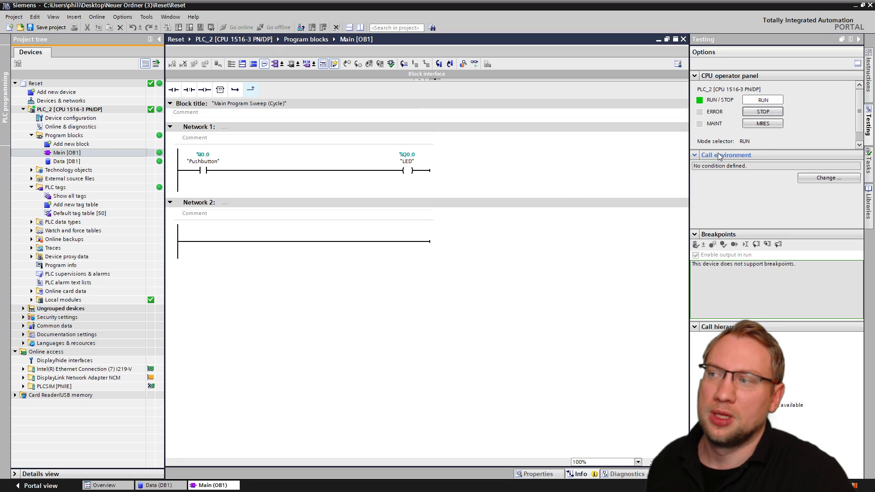
Run an MRES memory reset on the CPU, cancelling once before confirming it.
{"action": "left_click", "coordinate": [766, 124]}
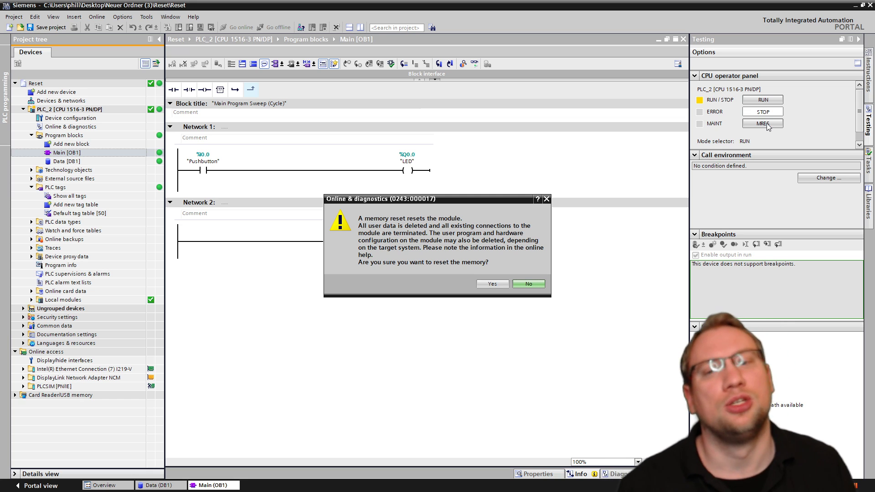
{"action": "left_click", "coordinate": [522, 284]}
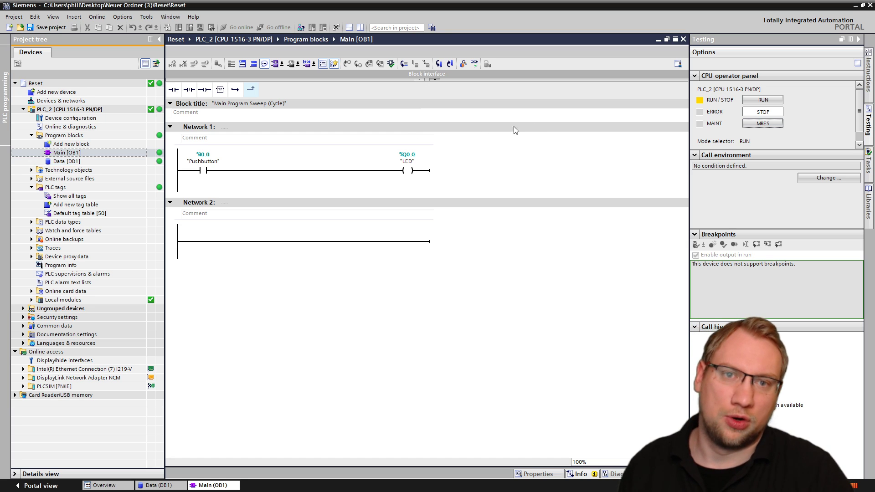
{"action": "left_click", "coordinate": [770, 123]}
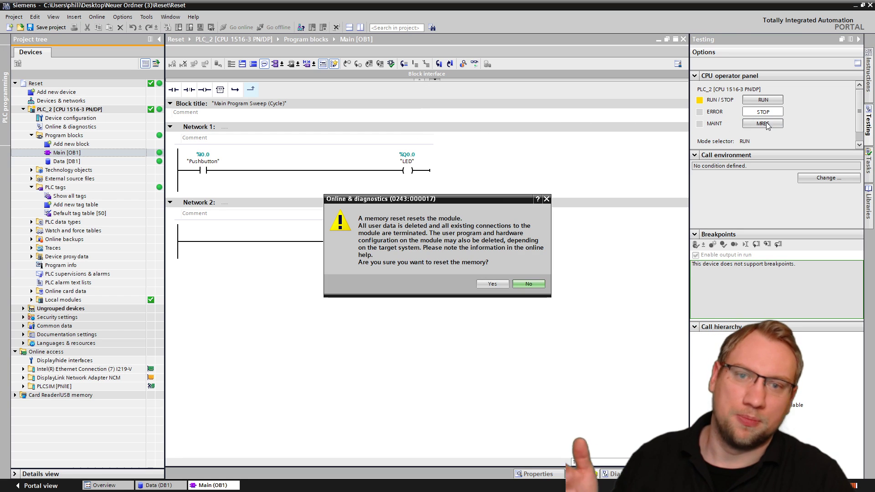
{"action": "left_click", "coordinate": [492, 287]}
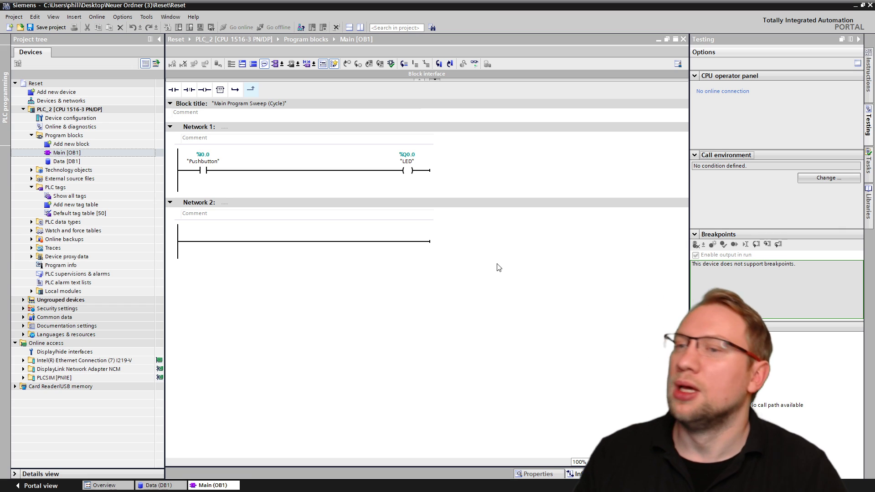
{"action": "left_click", "coordinate": [494, 268]}
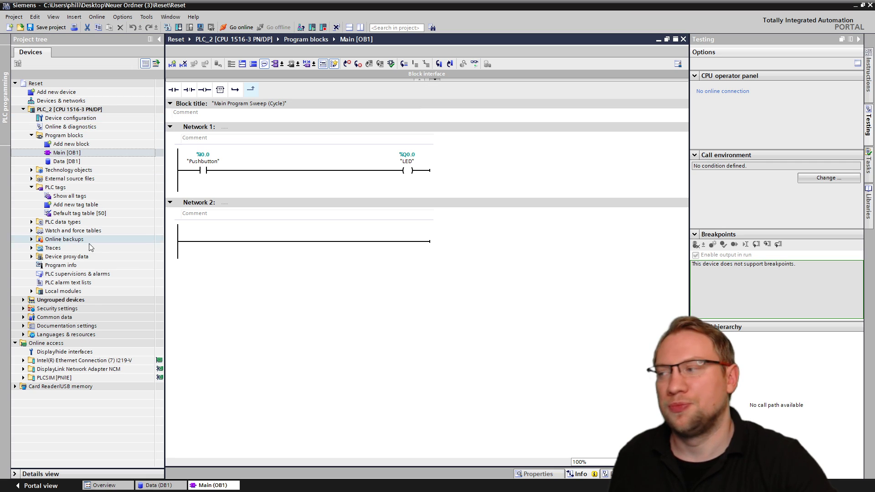
Scan the network adapter and locate the online Main [OB1] on the PLC at 192.168.0.102.
{"action": "left_click", "coordinate": [78, 353]}
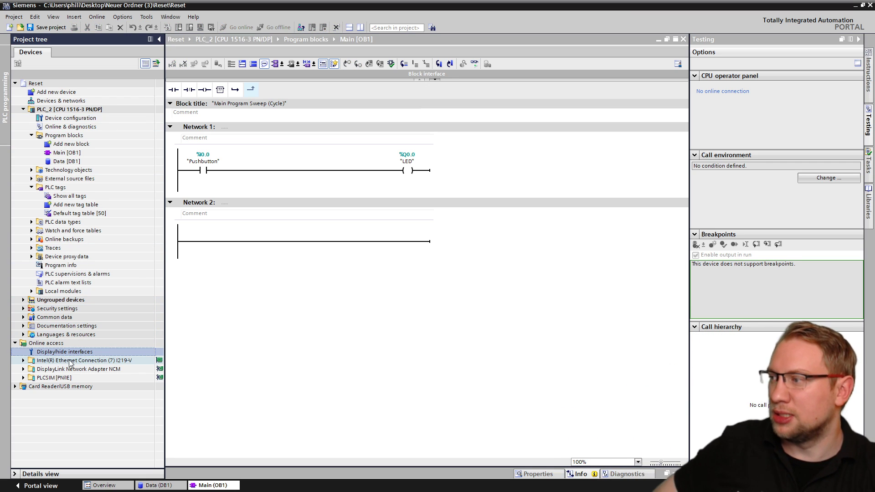
{"action": "left_click", "coordinate": [23, 369]}
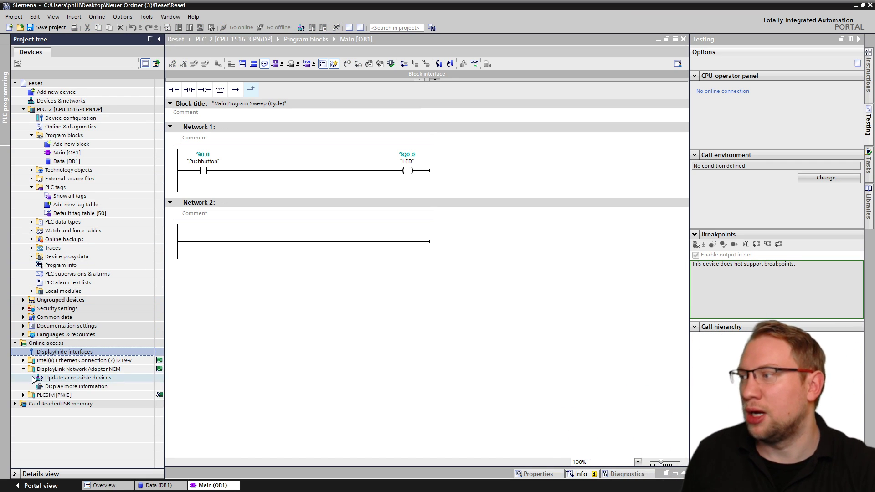
{"action": "double_click", "coordinate": [78, 378]}
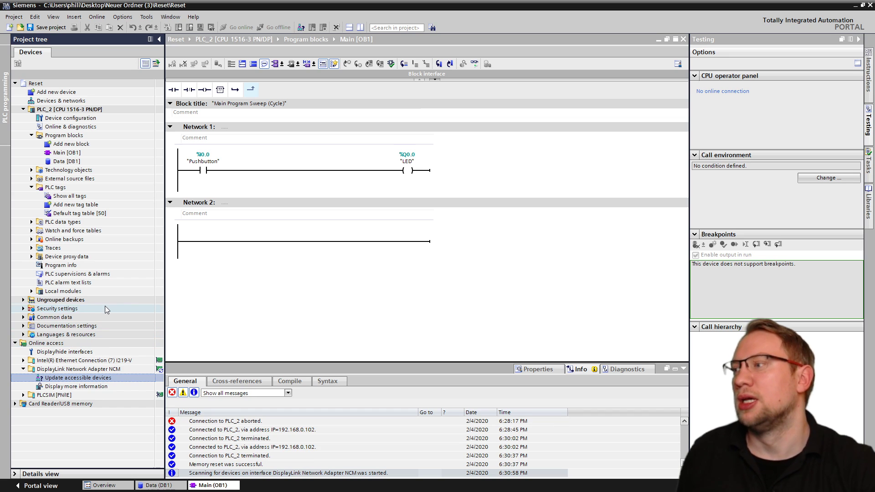
{"action": "left_click", "coordinate": [31, 395]}
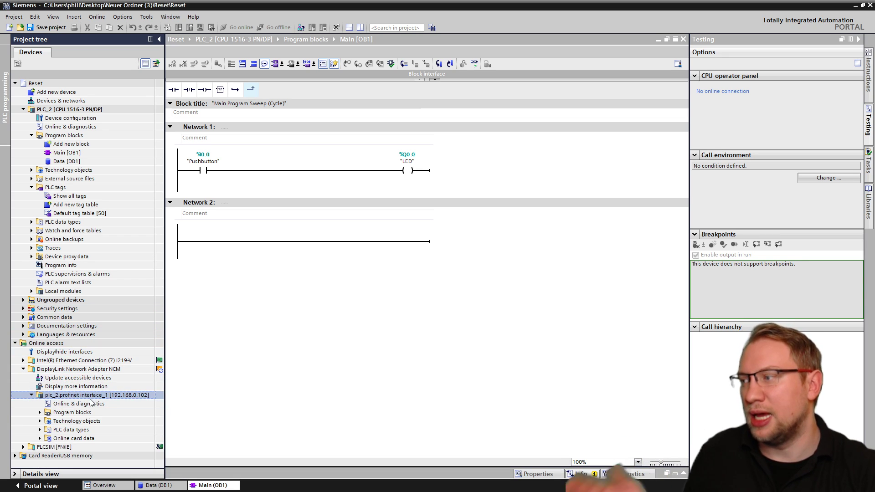
{"action": "left_click", "coordinate": [40, 413]}
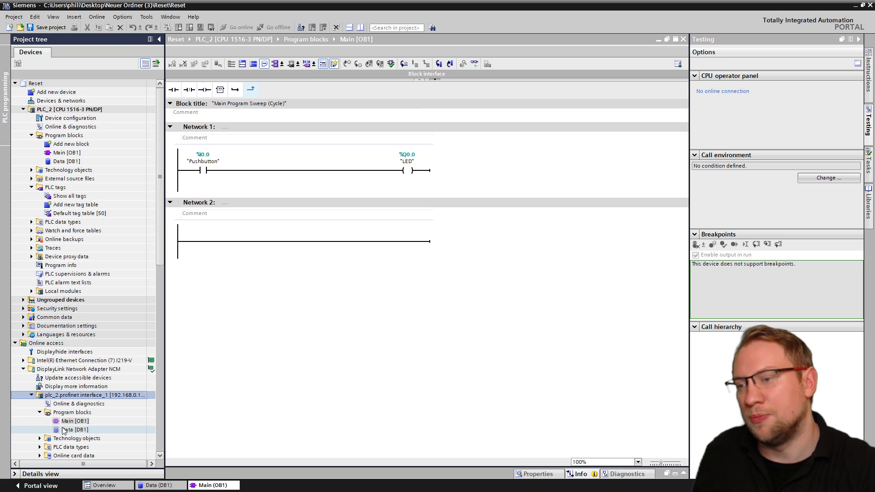
{"action": "left_click", "coordinate": [72, 421]}
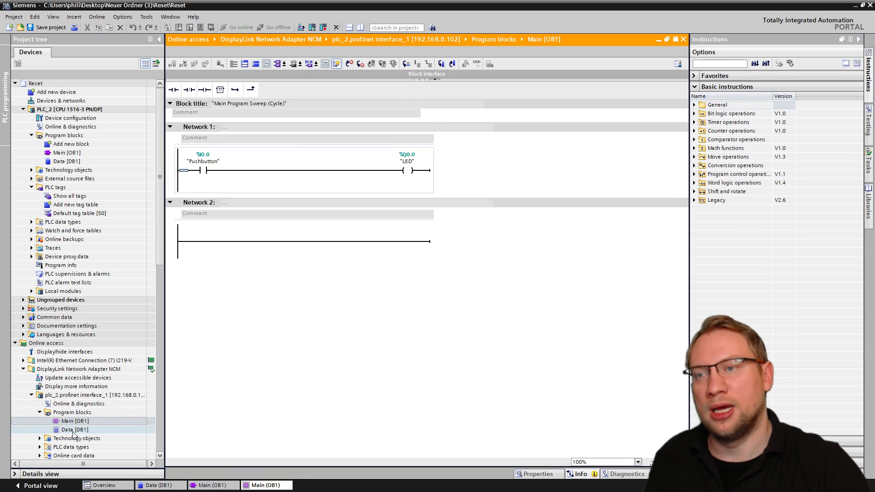
Open the online Data [DB1] from the PLC, then collapse its Program blocks folder.
{"action": "left_click", "coordinate": [74, 430]}
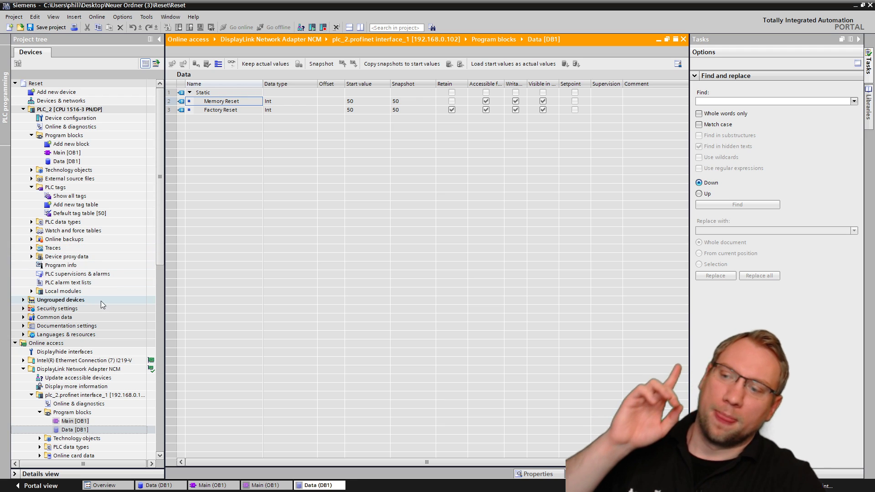
{"action": "left_click", "coordinate": [39, 412]}
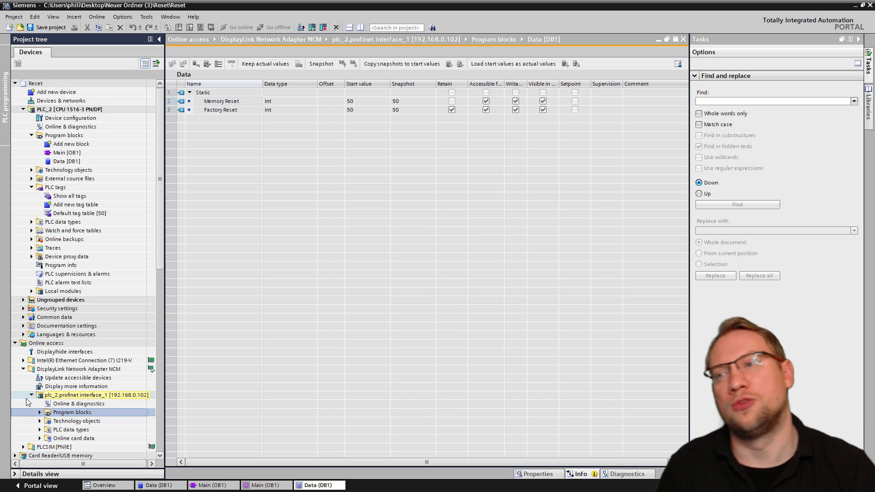
Select PLC_2, go online, open Main [OB1], and switch the CPU to RUN.
{"action": "left_click", "coordinate": [121, 111]}
{"action": "left_click", "coordinate": [222, 27]}
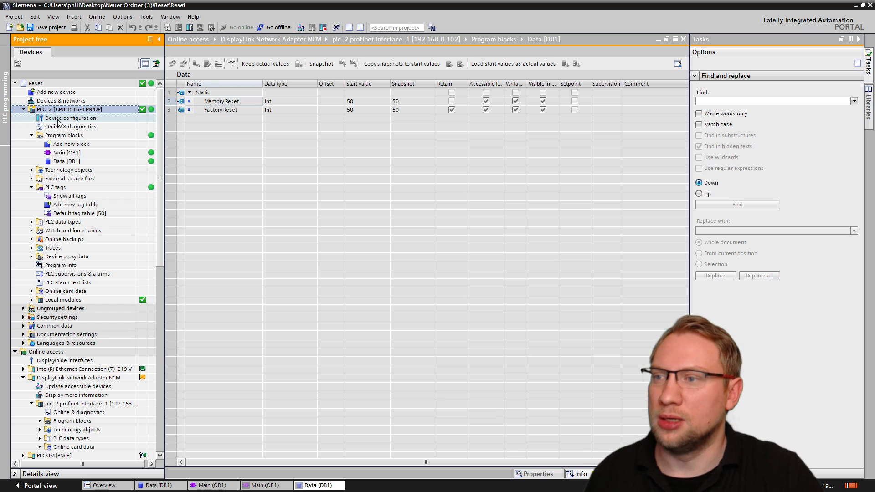
{"action": "left_click", "coordinate": [59, 153]}
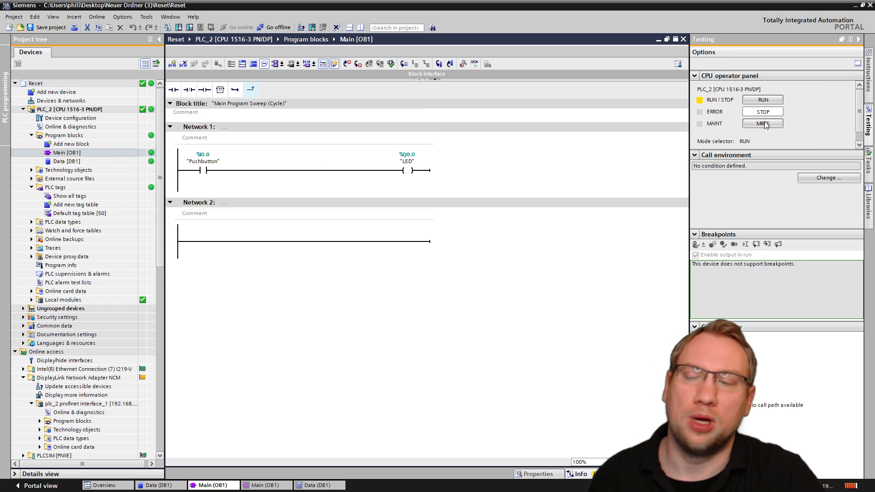
{"action": "left_click", "coordinate": [766, 104]}
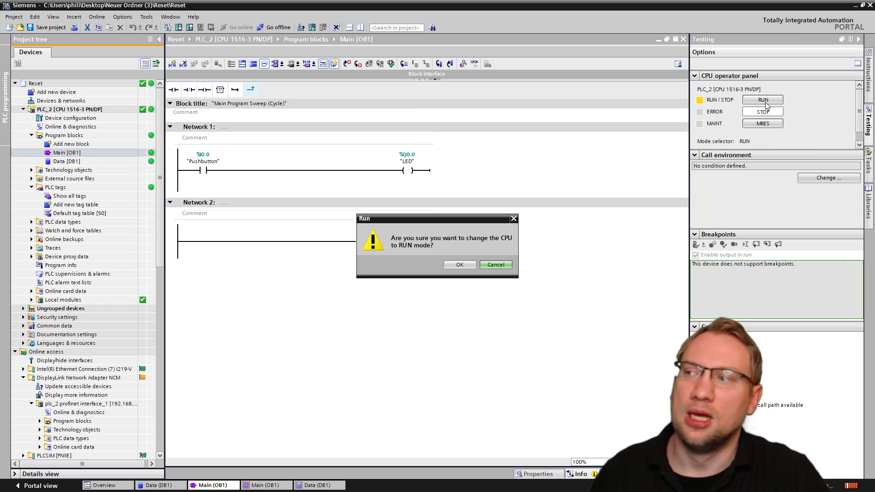
{"action": "left_click", "coordinate": [458, 265]}
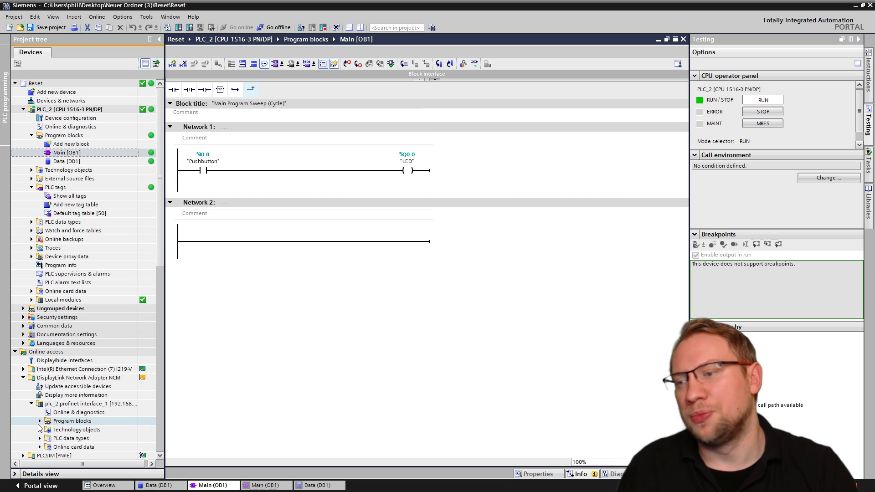
Go offline from PLC_2 and rescan accessible devices, letting the Main and Data editors close.
{"action": "left_click", "coordinate": [23, 109]}
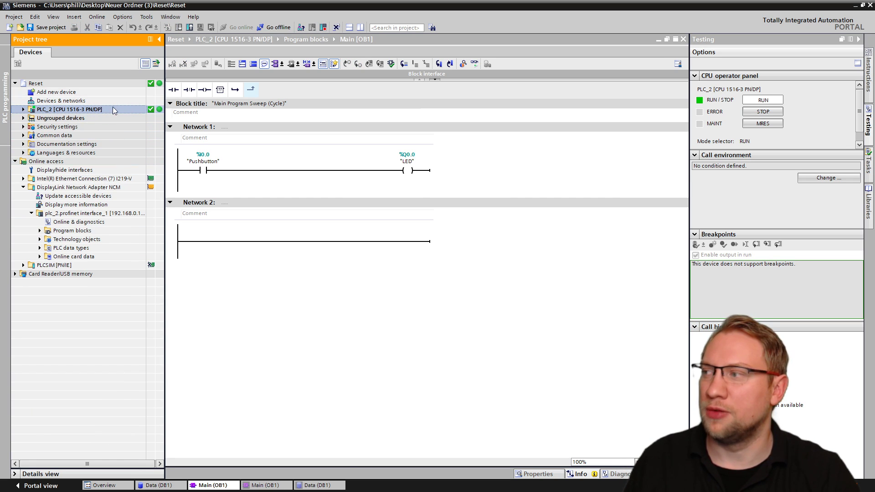
{"action": "left_click", "coordinate": [278, 28]}
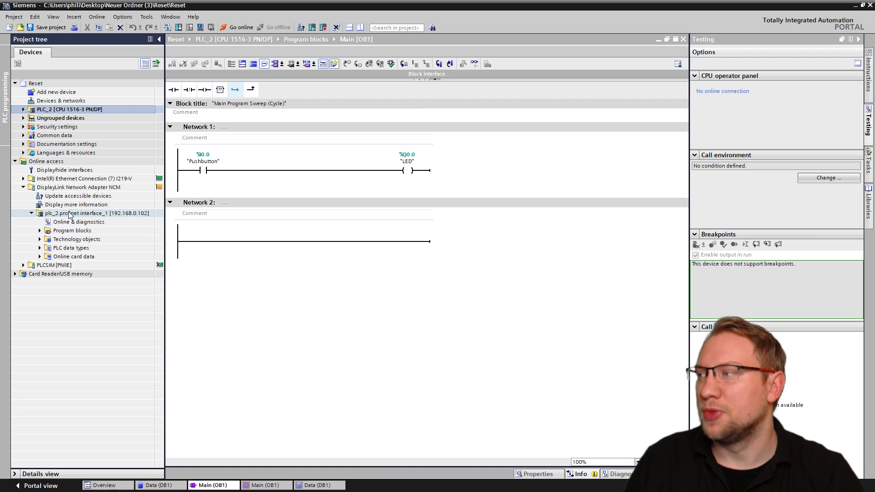
{"action": "double_click", "coordinate": [70, 196]}
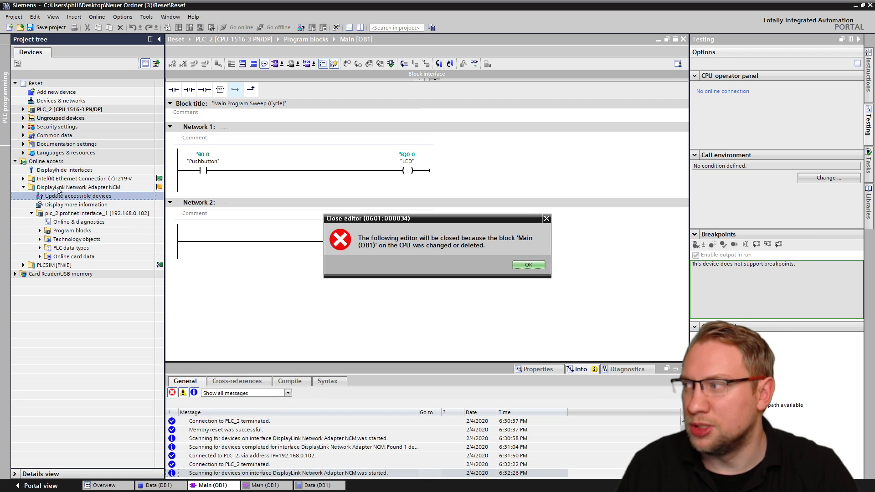
{"action": "left_click", "coordinate": [535, 265]}
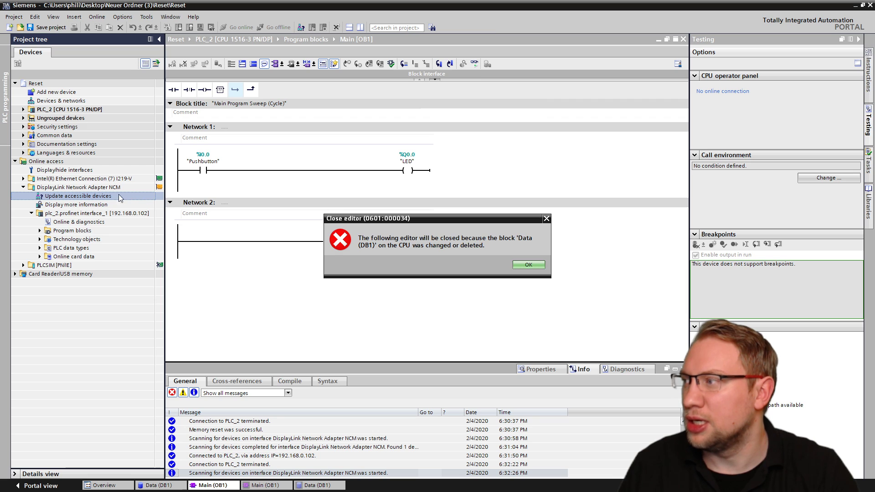
{"action": "left_click", "coordinate": [522, 267]}
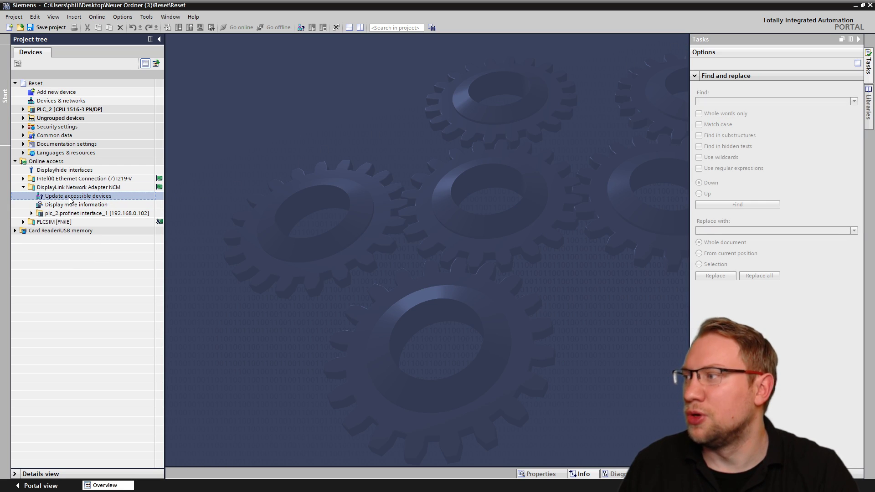
Rescan again and open Online & diagnostics for the PLC at 192.168.0.102.
{"action": "double_click", "coordinate": [65, 196]}
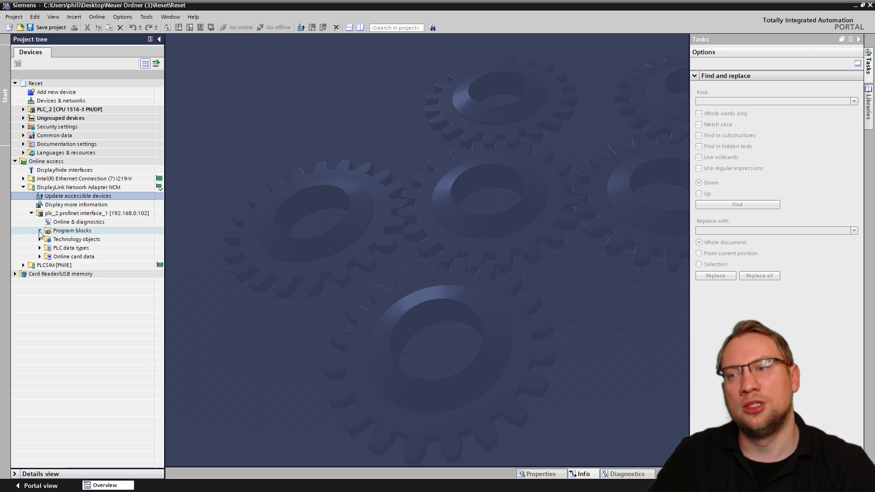
{"action": "left_click", "coordinate": [40, 231]}
{"action": "double_click", "coordinate": [86, 222]}
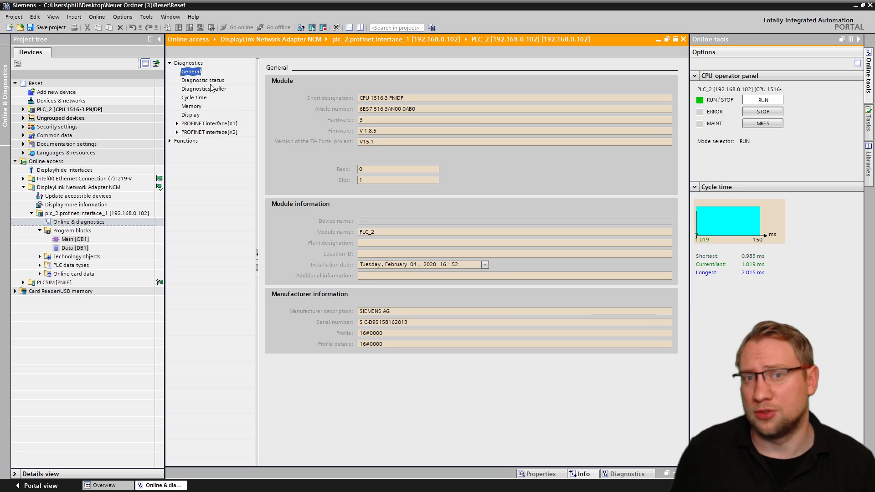
Open the Diagnostics buffer and review events such as the missing CPU display and power-off event 166.
{"action": "left_click", "coordinate": [212, 89]}
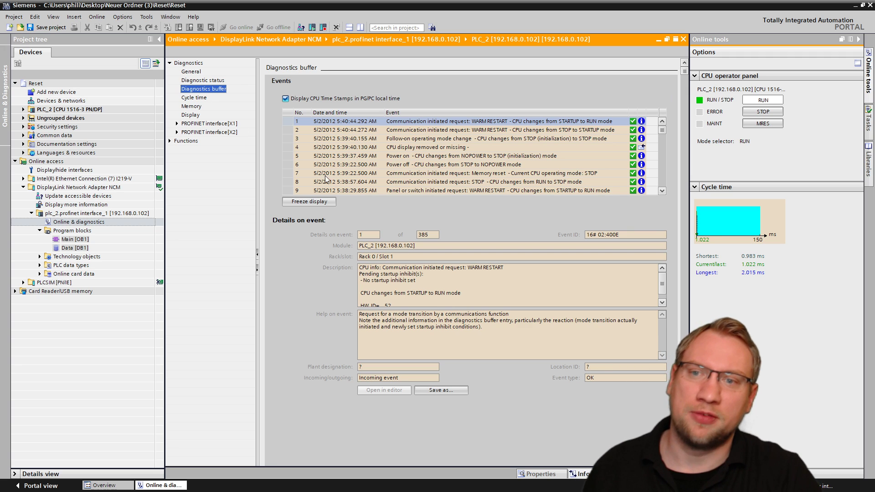
{"action": "left_click", "coordinate": [433, 147]}
{"action": "scroll", "coordinate": [418, 164], "scroll_direction": "down", "scroll_amount": 7}
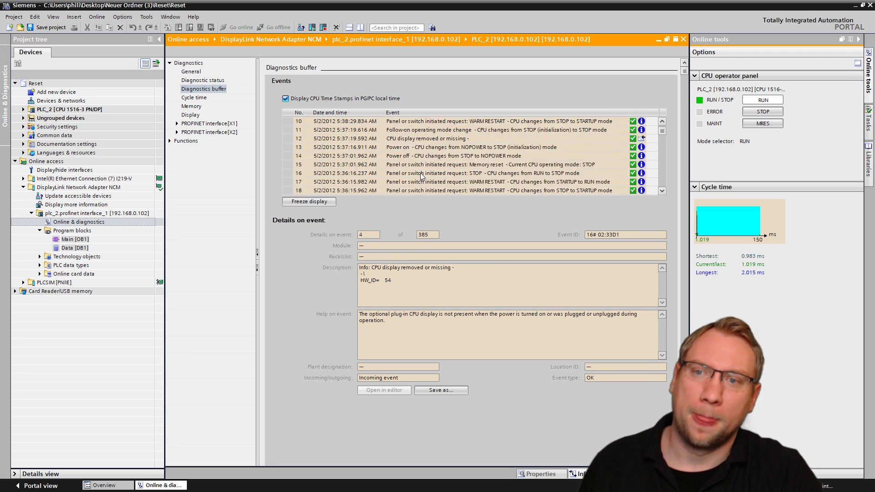
{"action": "scroll", "coordinate": [417, 168], "scroll_direction": "down", "scroll_amount": 20}
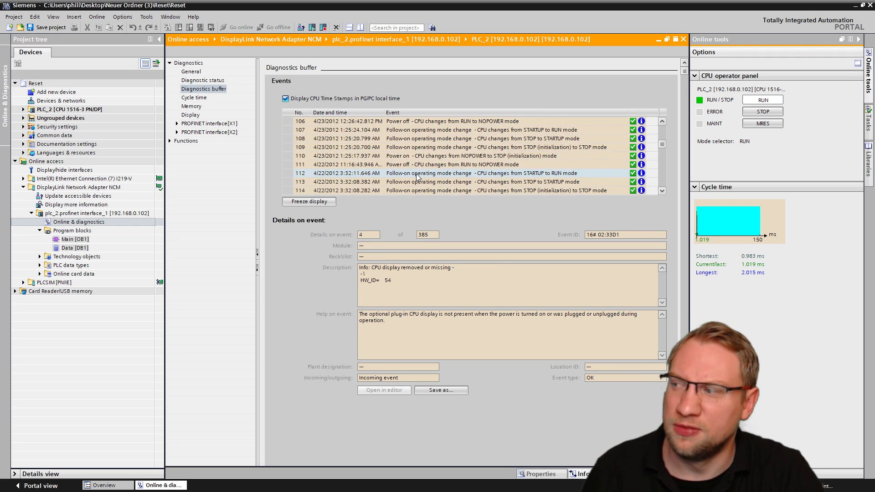
{"action": "scroll", "coordinate": [418, 169], "scroll_direction": "down", "scroll_amount": 12}
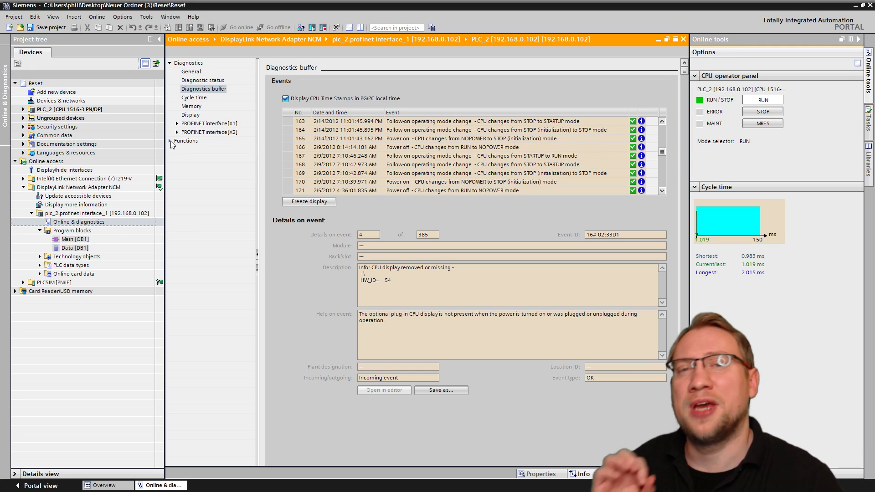
{"action": "left_click", "coordinate": [392, 147]}
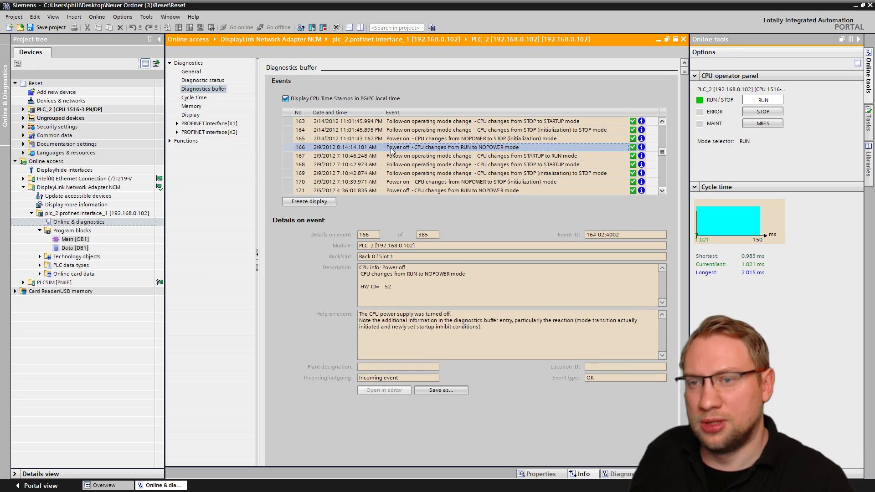
{"action": "scroll", "coordinate": [407, 160], "scroll_direction": "up", "scroll_amount": 9}
{"action": "scroll", "coordinate": [407, 160], "scroll_direction": "up", "scroll_amount": 20}
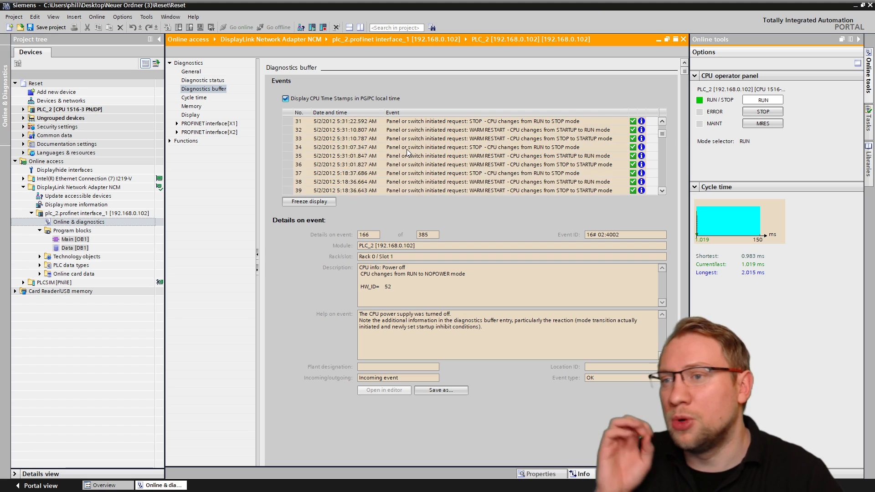
Open PLC_2's Reset to factory settings function with Retain IP address selected.
{"action": "left_click", "coordinate": [170, 141]}
{"action": "left_click", "coordinate": [186, 141]}
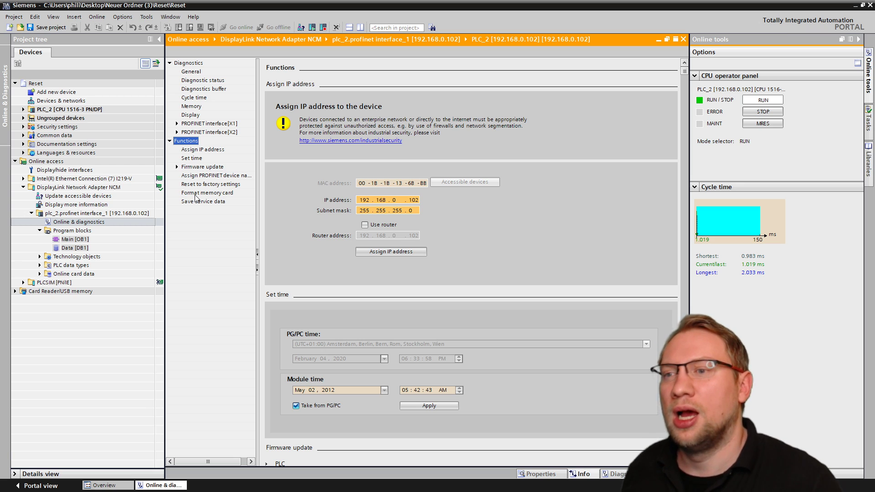
{"action": "left_click", "coordinate": [201, 185]}
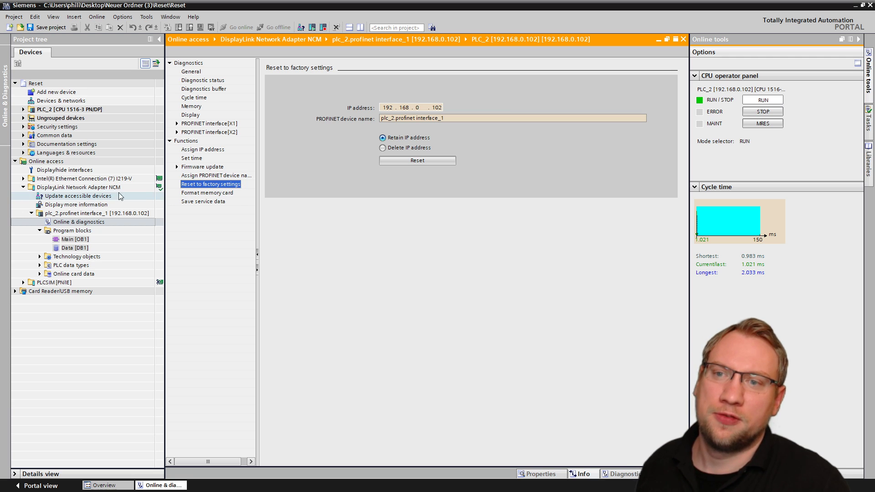
{"action": "left_click", "coordinate": [382, 147]}
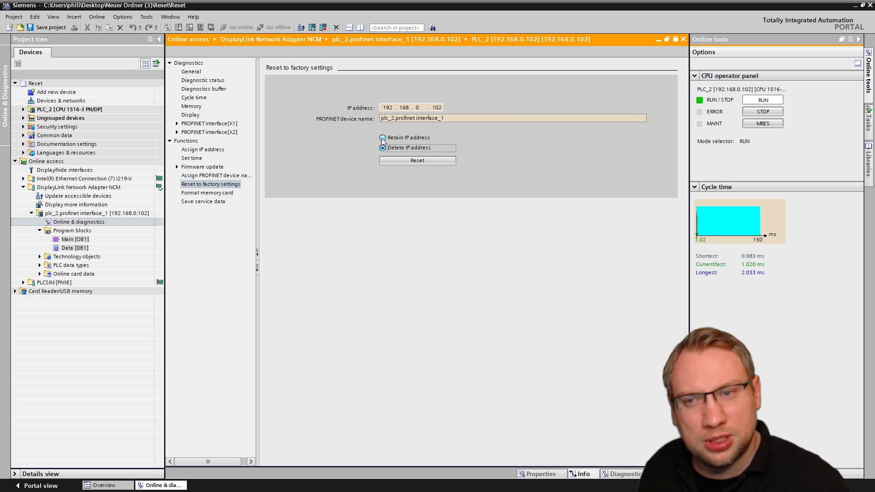
{"action": "left_click", "coordinate": [382, 138]}
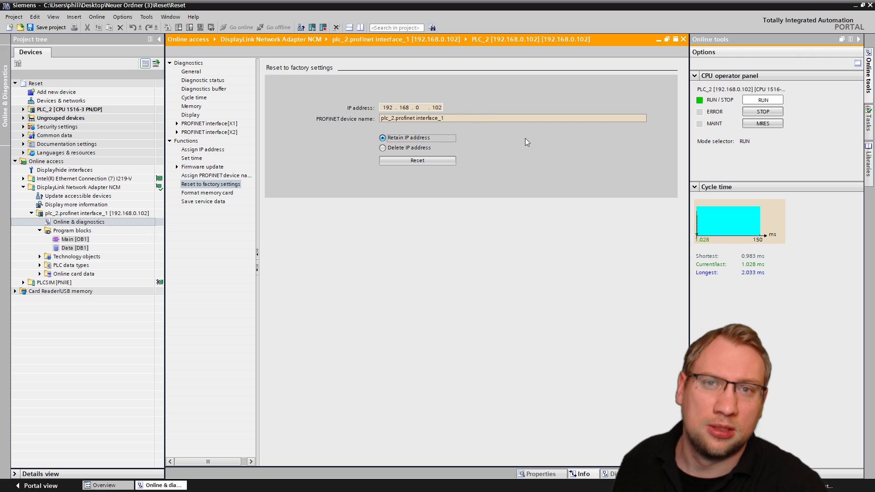
{"action": "left_click", "coordinate": [408, 151]}
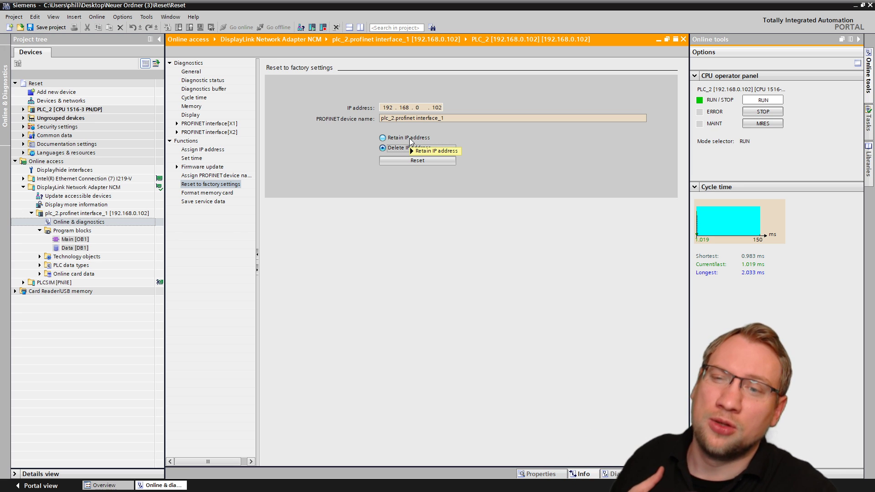
{"action": "left_click", "coordinate": [410, 139]}
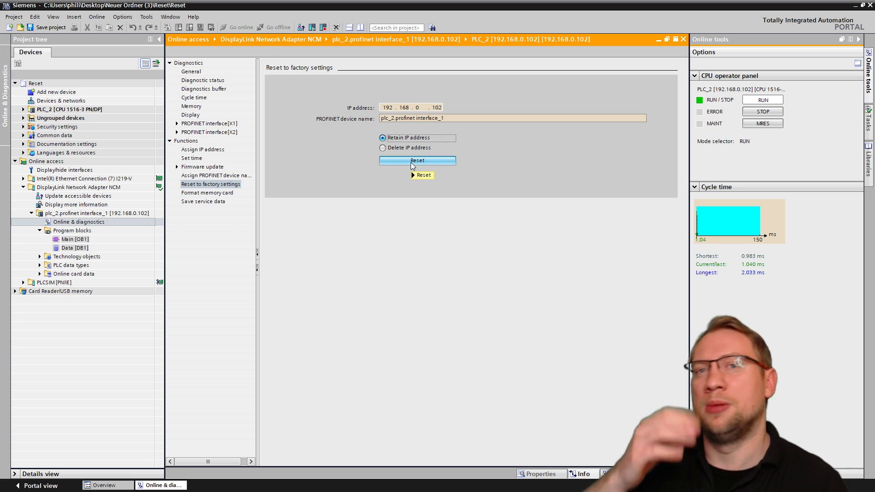
{"action": "left_click", "coordinate": [412, 148]}
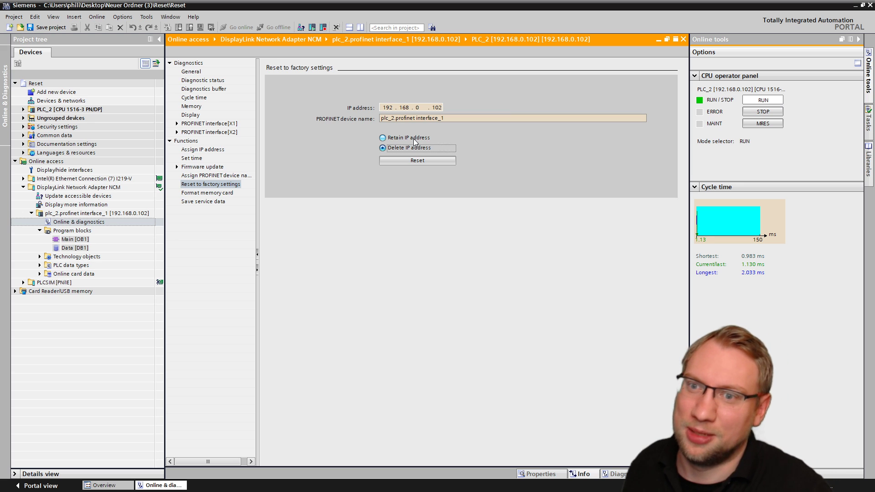
{"action": "left_click", "coordinate": [414, 139]}
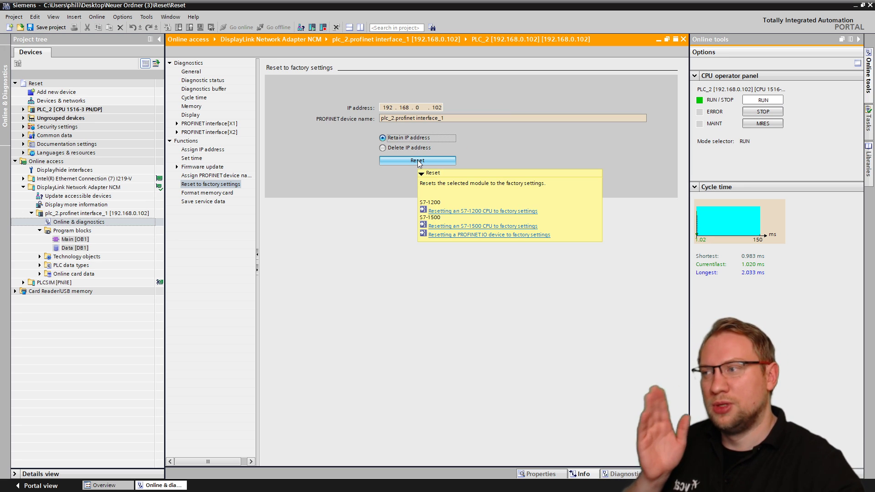
Run the factory reset, confirming the reset and agreeing to stop the CPU.
{"action": "left_click", "coordinate": [418, 160]}
{"action": "left_click", "coordinate": [463, 261]}
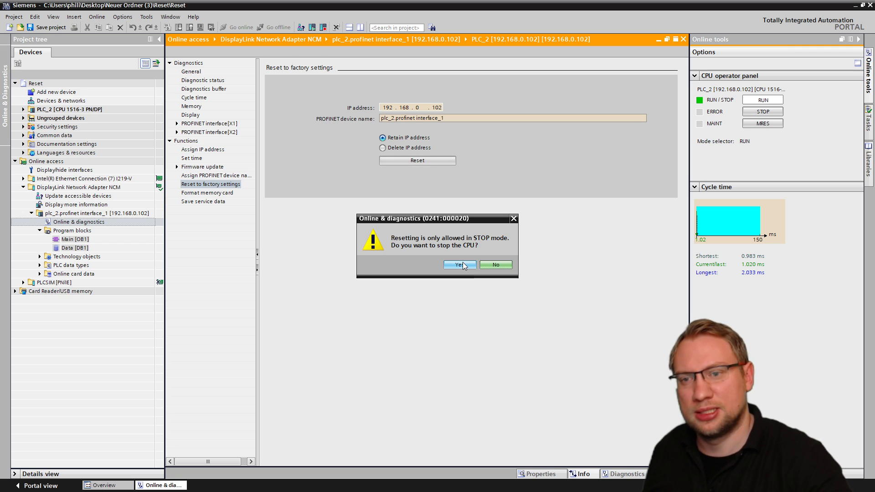
{"action": "left_click", "coordinate": [463, 261]}
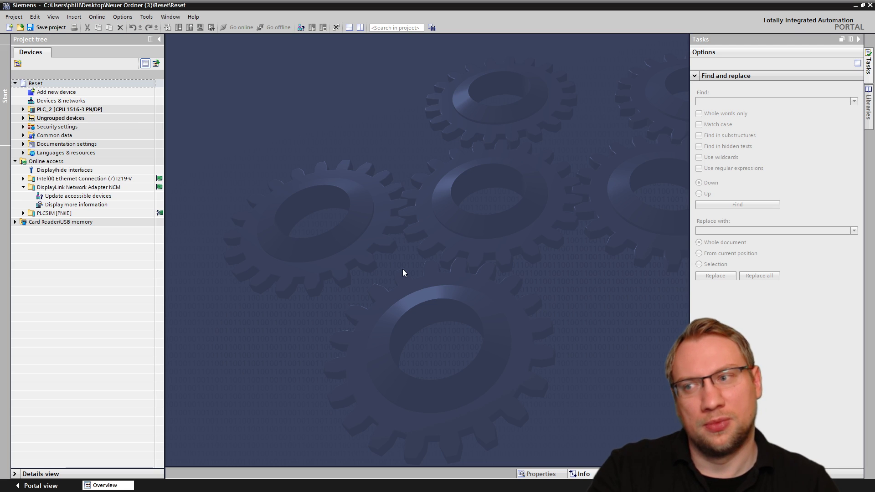
Rescan accessible devices, expand plc_2's Program blocks, and open its Online & diagnostics.
{"action": "double_click", "coordinate": [79, 197]}
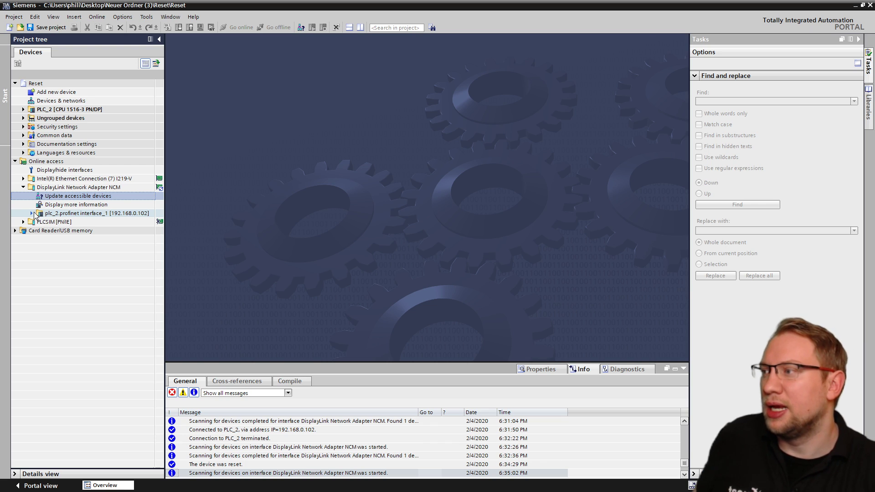
{"action": "left_click", "coordinate": [111, 213]}
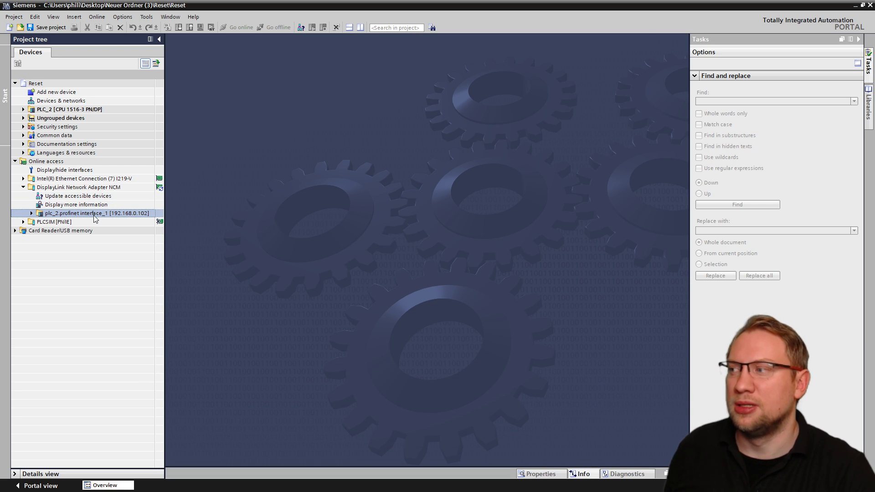
{"action": "left_click", "coordinate": [31, 214]}
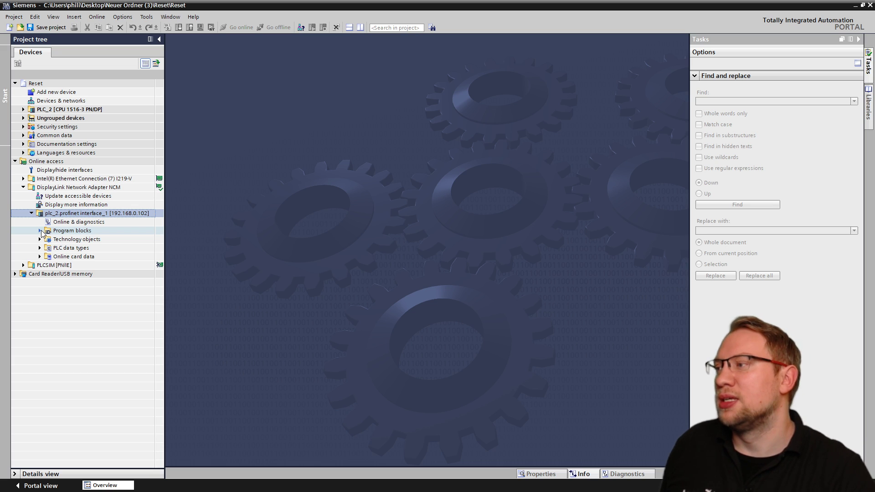
{"action": "left_click", "coordinate": [40, 230]}
{"action": "left_click", "coordinate": [74, 249]}
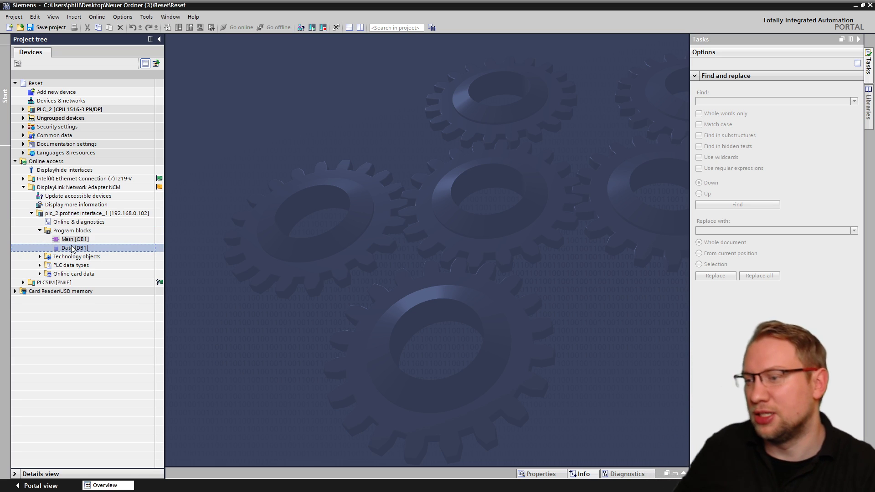
{"action": "double_click", "coordinate": [78, 222]}
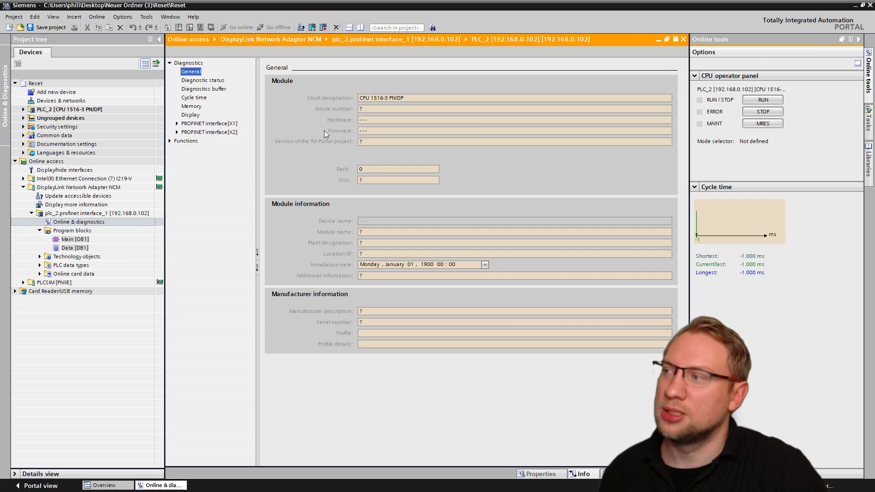
Show the diagnostics buffer, inspect the 'Power on' event details, then select Data [DB1].
{"action": "left_click", "coordinate": [207, 89]}
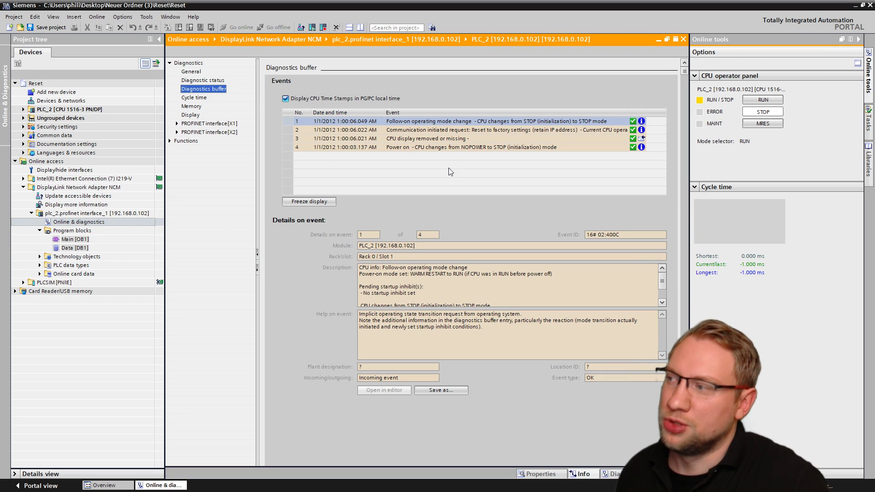
{"action": "left_click", "coordinate": [452, 147]}
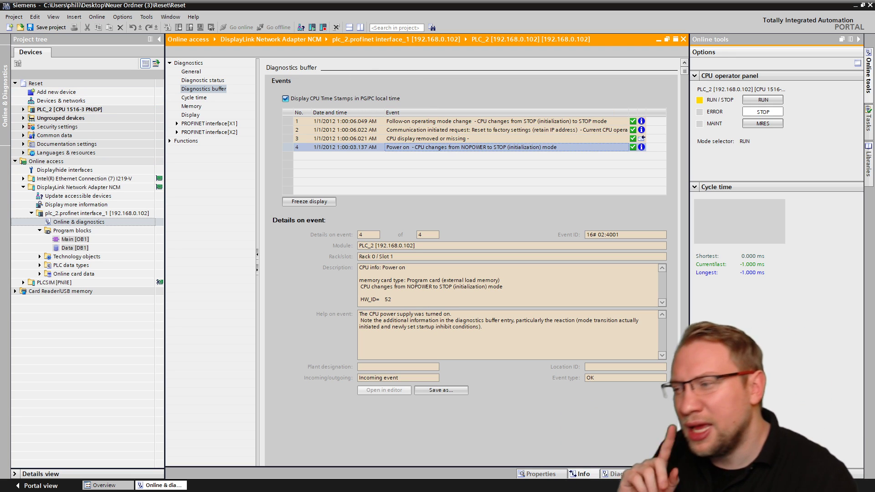
{"action": "left_click", "coordinate": [86, 248]}
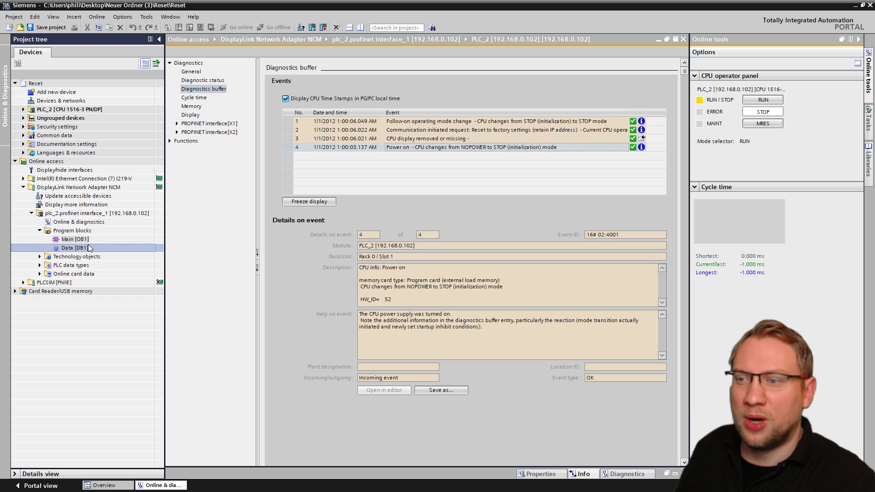
{"action": "left_click", "coordinate": [64, 253]}
Open the online Data [DB1] block and the Main [OB1] ladder from the PLC.
{"action": "double_click", "coordinate": [64, 248]}
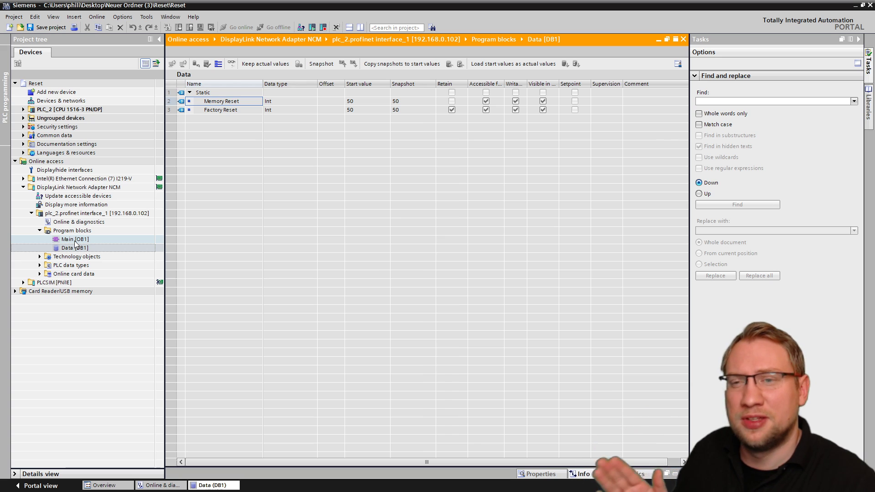
{"action": "double_click", "coordinate": [75, 240]}
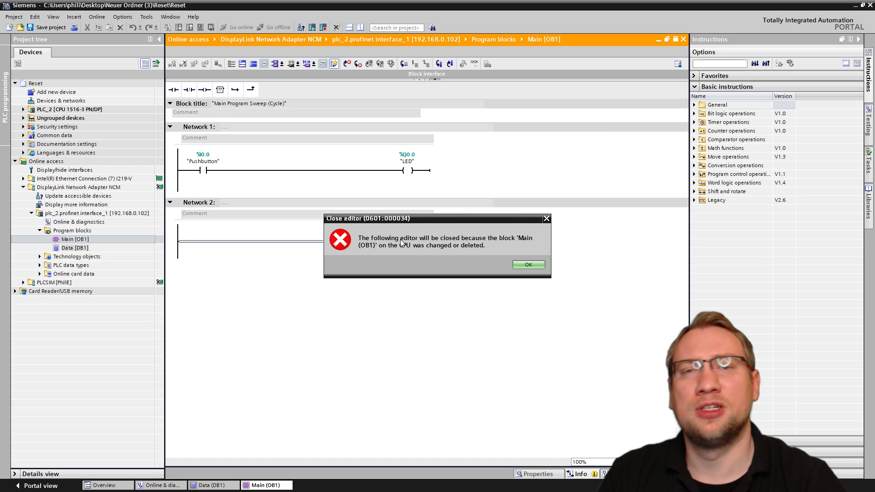
Close the Main [OB1] and Data [DB1] editors, rescan devices, and reopen PLC_2's Online & diagnostics.
{"action": "left_click", "coordinate": [537, 266]}
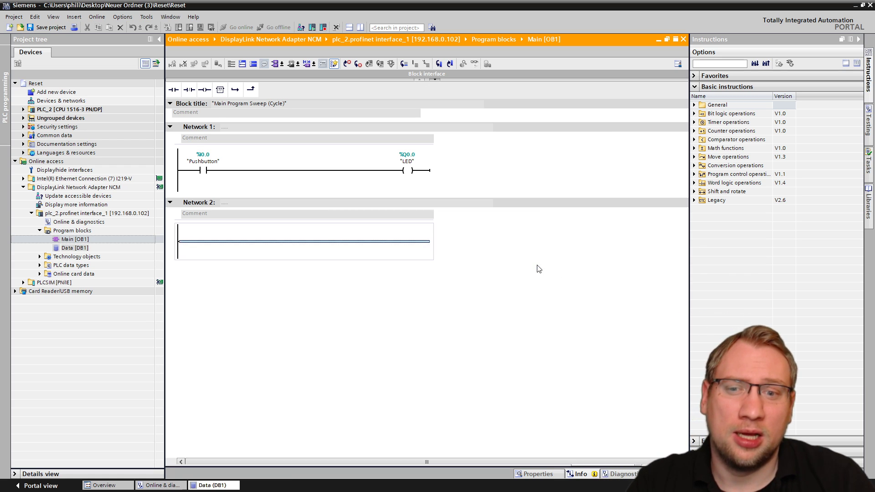
{"action": "left_click", "coordinate": [538, 267]}
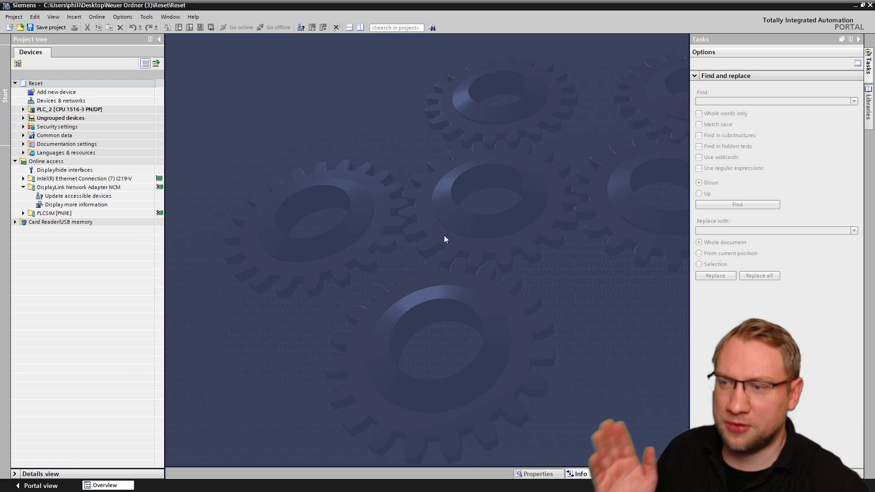
{"action": "double_click", "coordinate": [88, 196]}
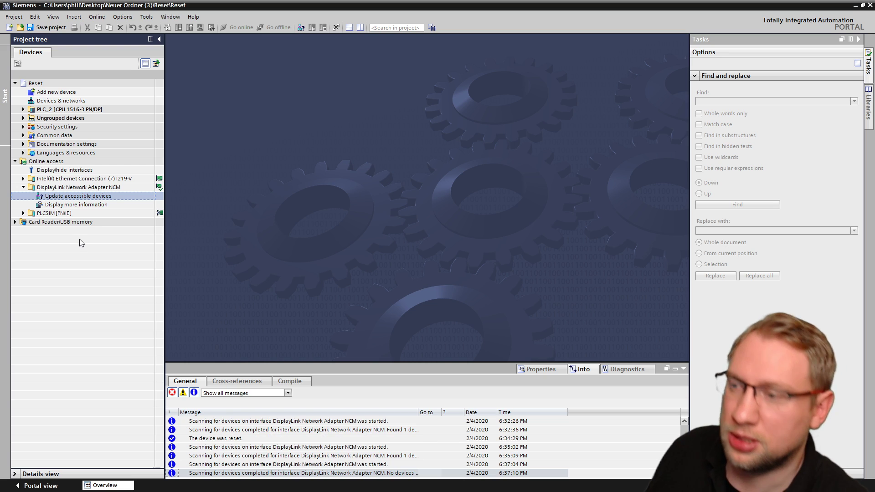
{"action": "double_click", "coordinate": [92, 196]}
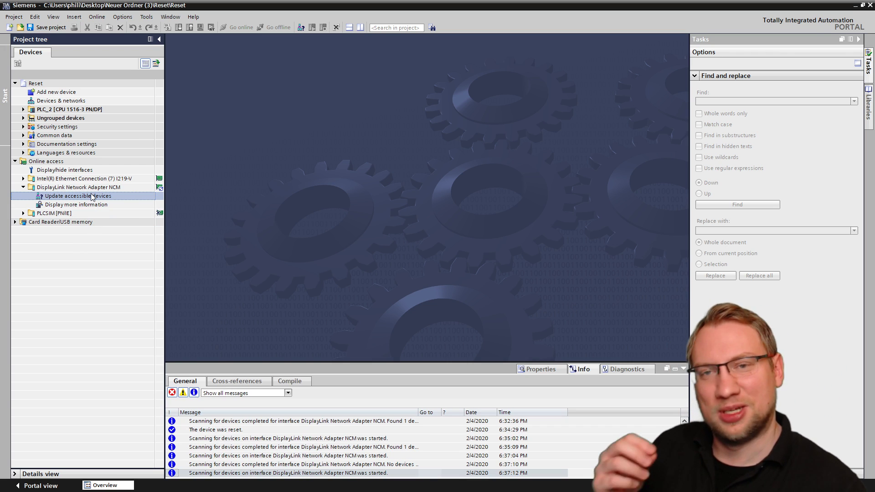
{"action": "left_click", "coordinate": [30, 214]}
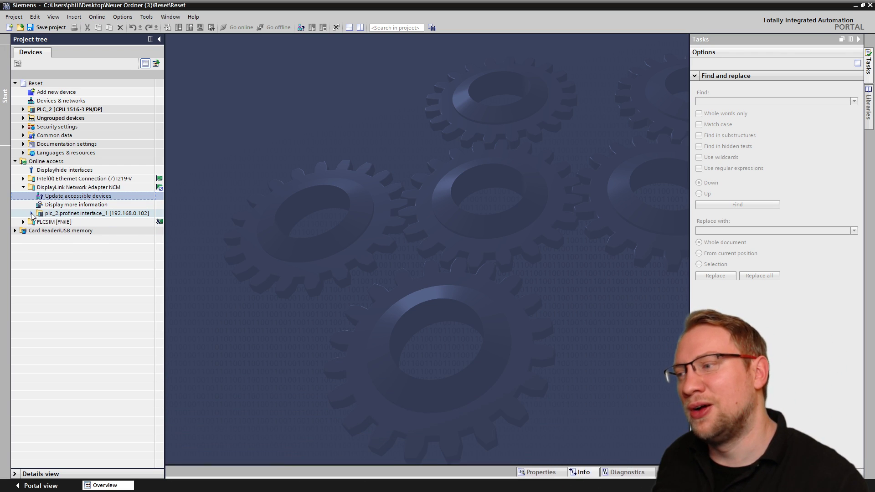
{"action": "double_click", "coordinate": [55, 223]}
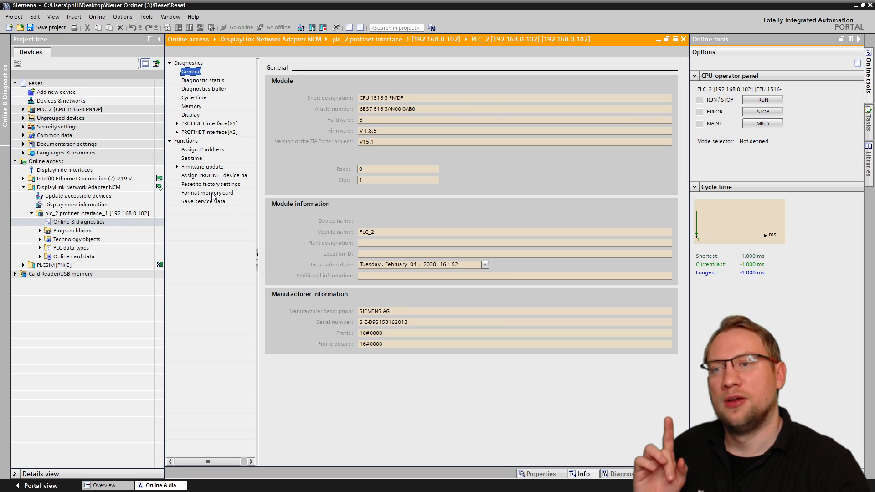
Show the Reset to factory settings function for the PLC at 192.168.0.102.
{"action": "left_click", "coordinate": [210, 184]}
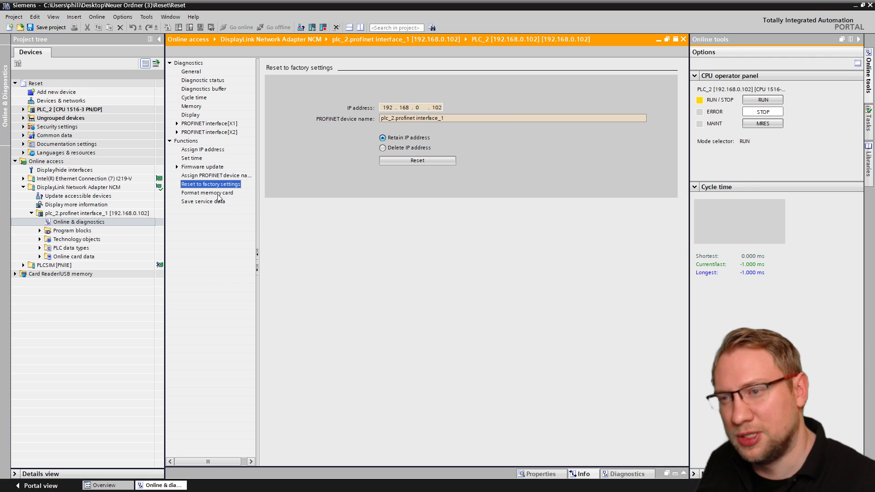
{"action": "left_click", "coordinate": [201, 192]}
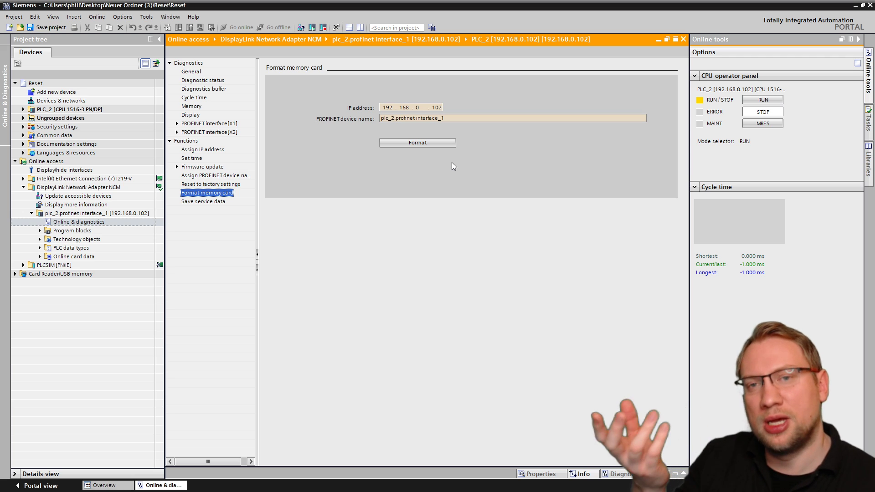
{"action": "left_click", "coordinate": [211, 185]}
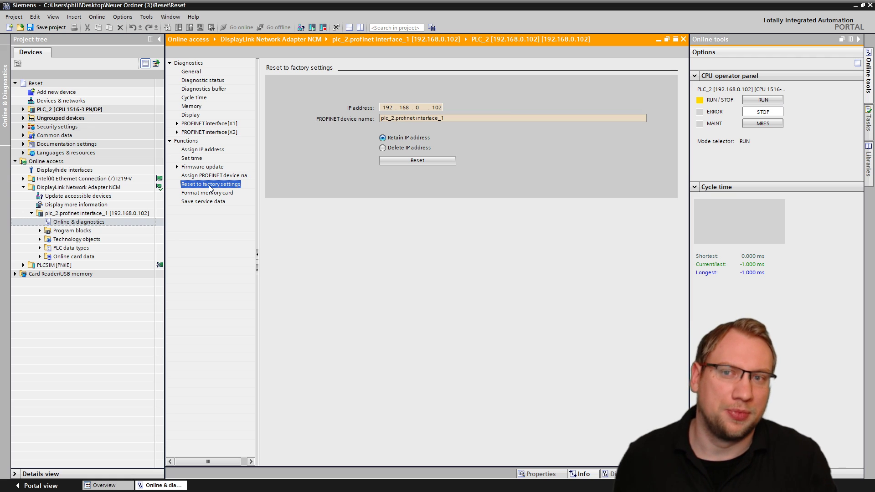
{"action": "left_click", "coordinate": [191, 193]}
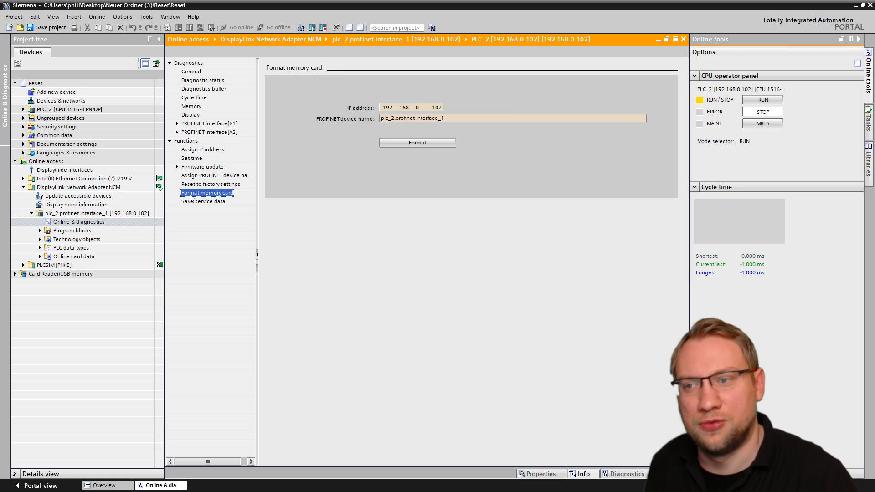
{"action": "left_click", "coordinate": [196, 185]}
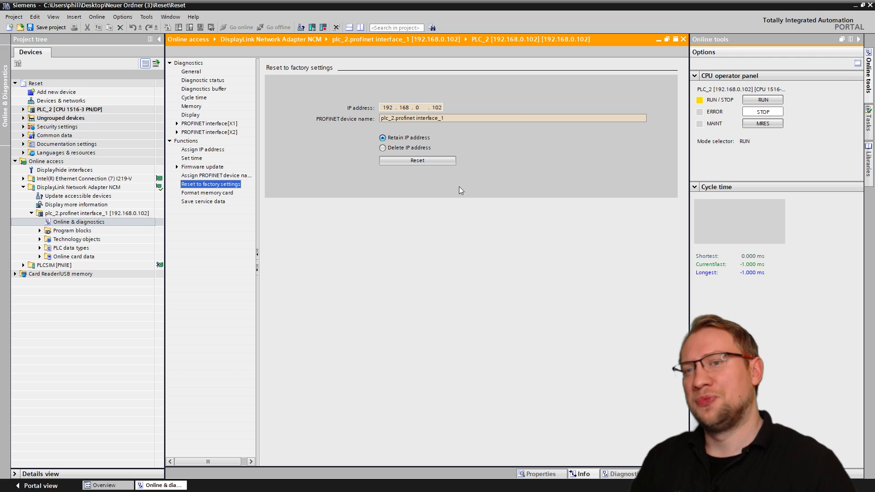
Move input focus to the IP address field on the Reset to factory settings page.
{"action": "key", "text": "Tab"}
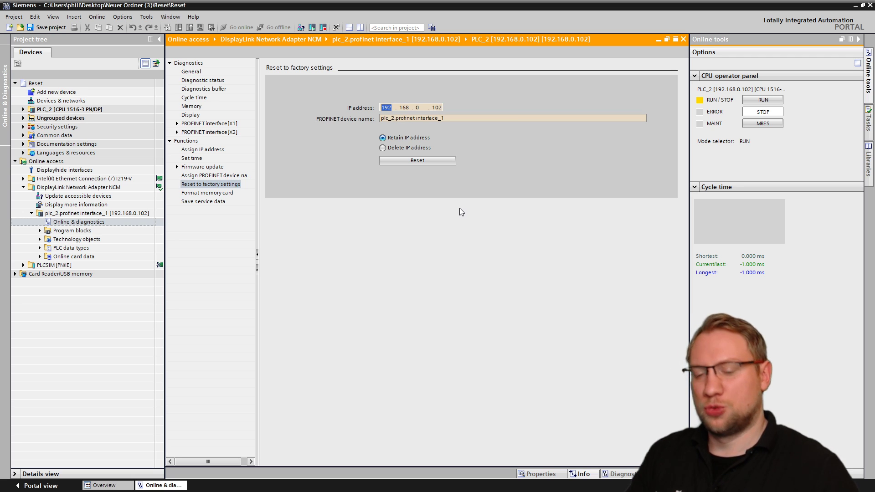